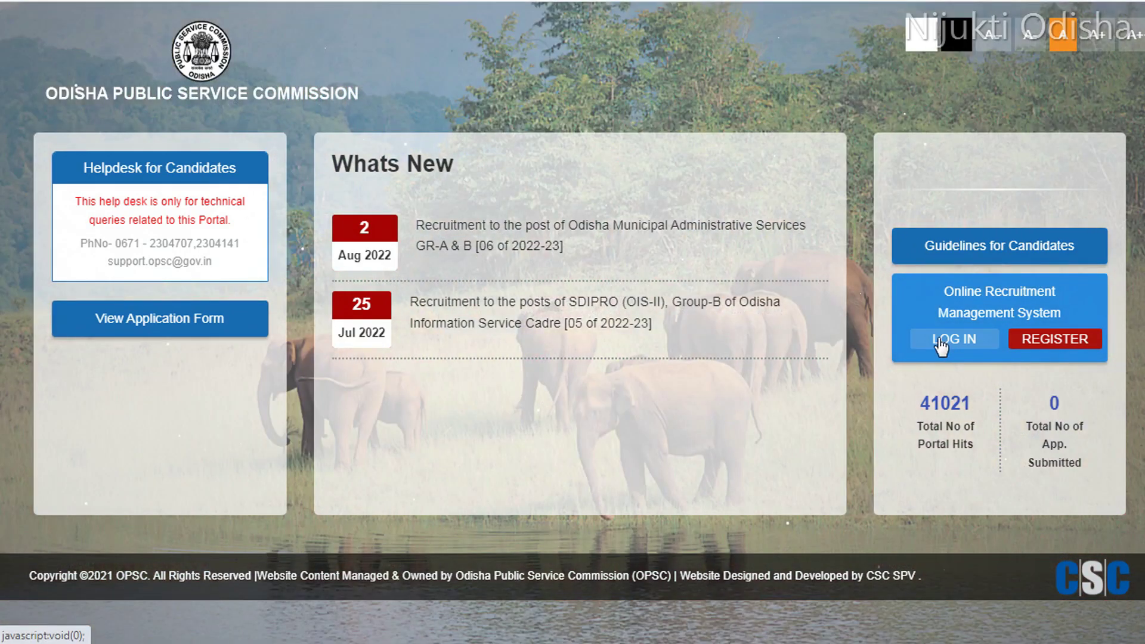
# Open the candidate login page and sign in with the account's user name, password and captcha.
pyautogui.click(941, 341)
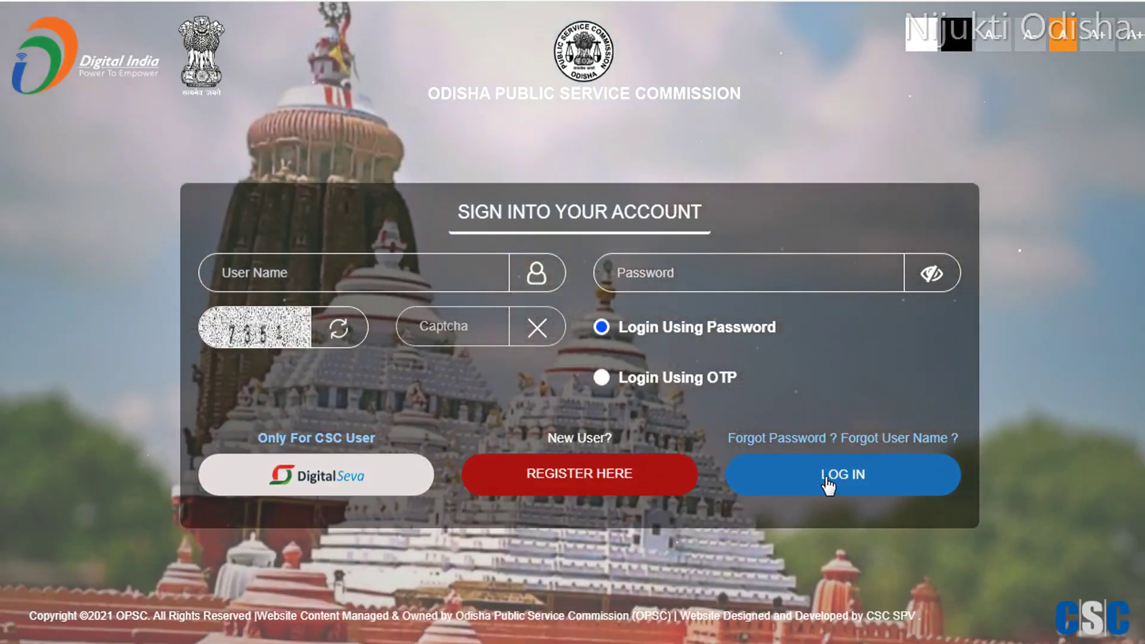
pyautogui.click(338, 266)
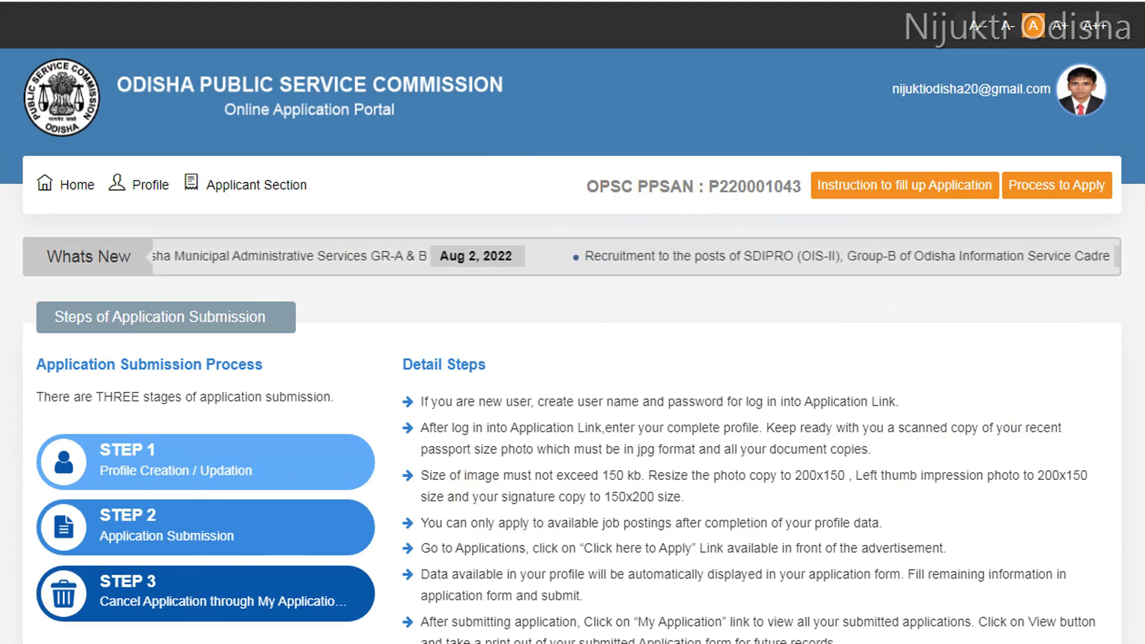
# Look over the application submission instructions and open the applicant's My Applications list.
pyautogui.scroll(-2, 255, 518)
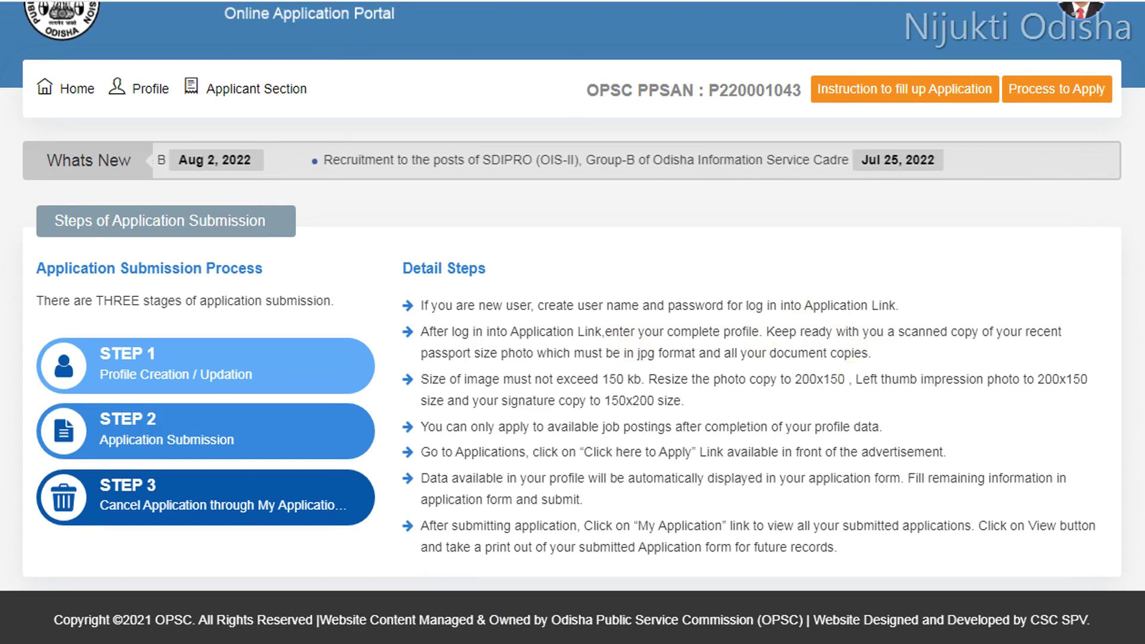
pyautogui.scroll(2, 1113, 372)
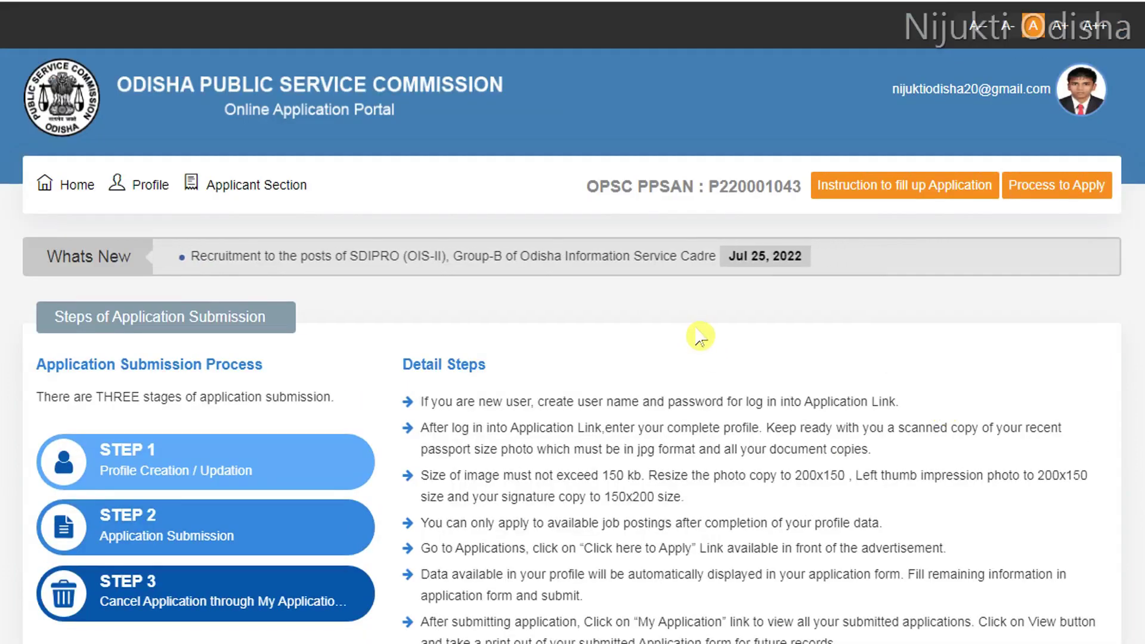
pyautogui.scroll(-1, 573, 418)
pyautogui.scroll(1, 572, 418)
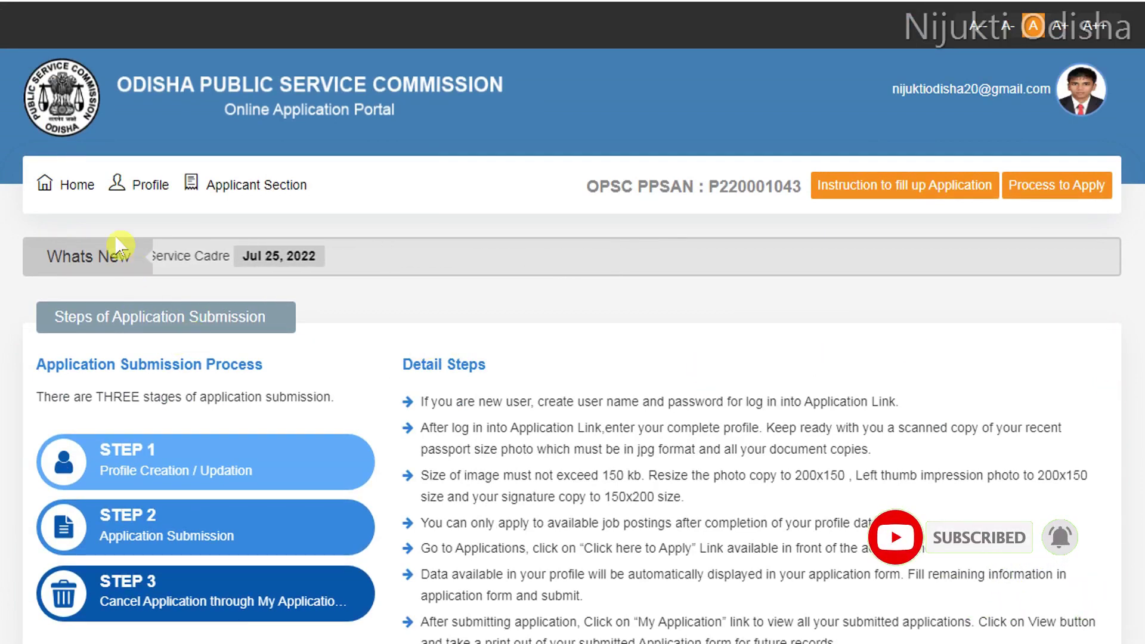
pyautogui.click(226, 190)
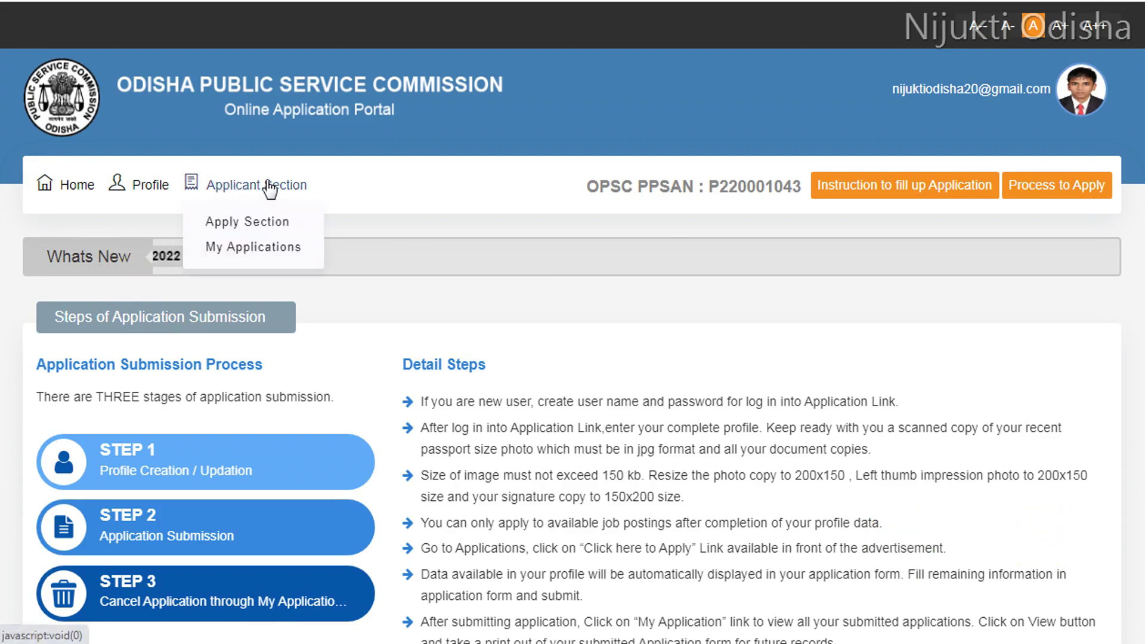
pyautogui.click(265, 250)
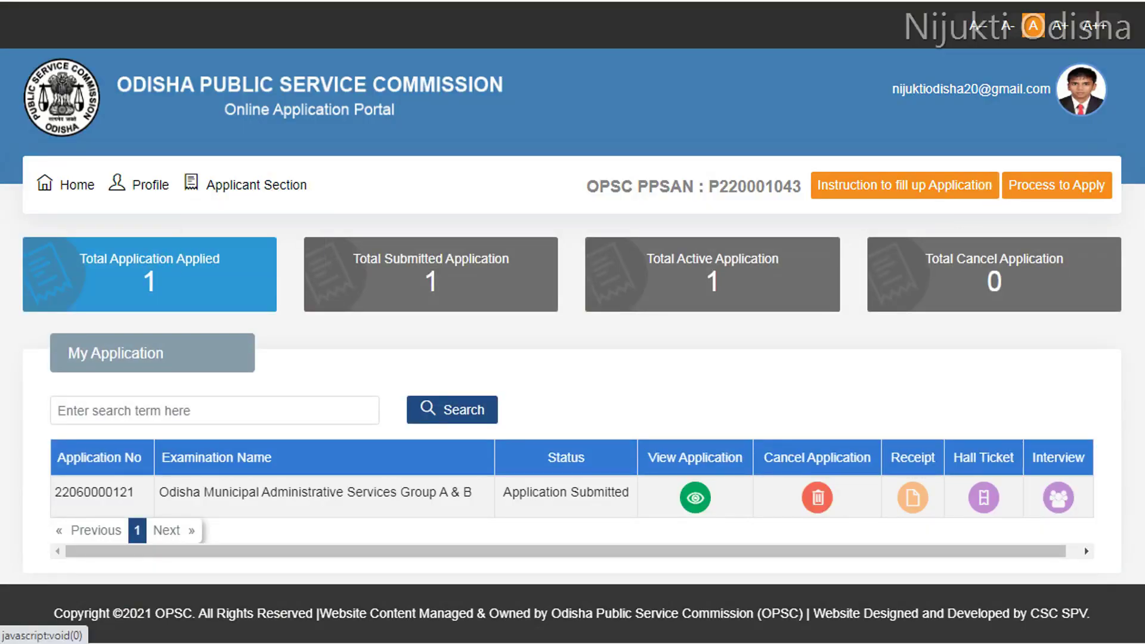
# Start cancelling the submitted Odisha Municipal Administrative Services Group A & B application.
pyautogui.scroll(-1, 986, 388)
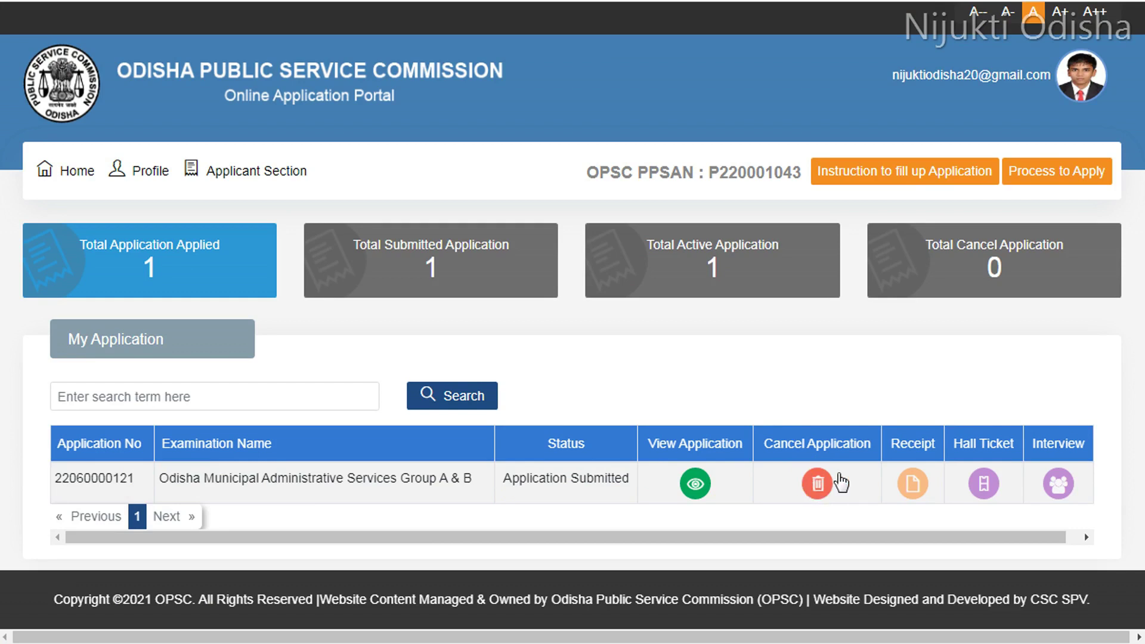
pyautogui.click(812, 493)
pyautogui.click(831, 514)
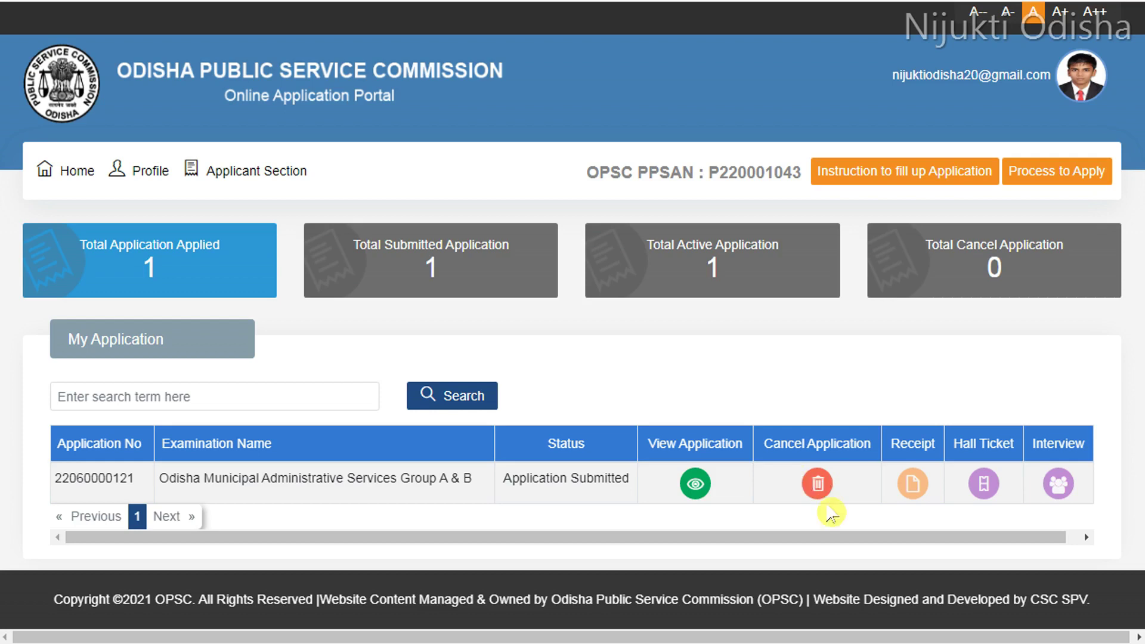
pyautogui.click(827, 460)
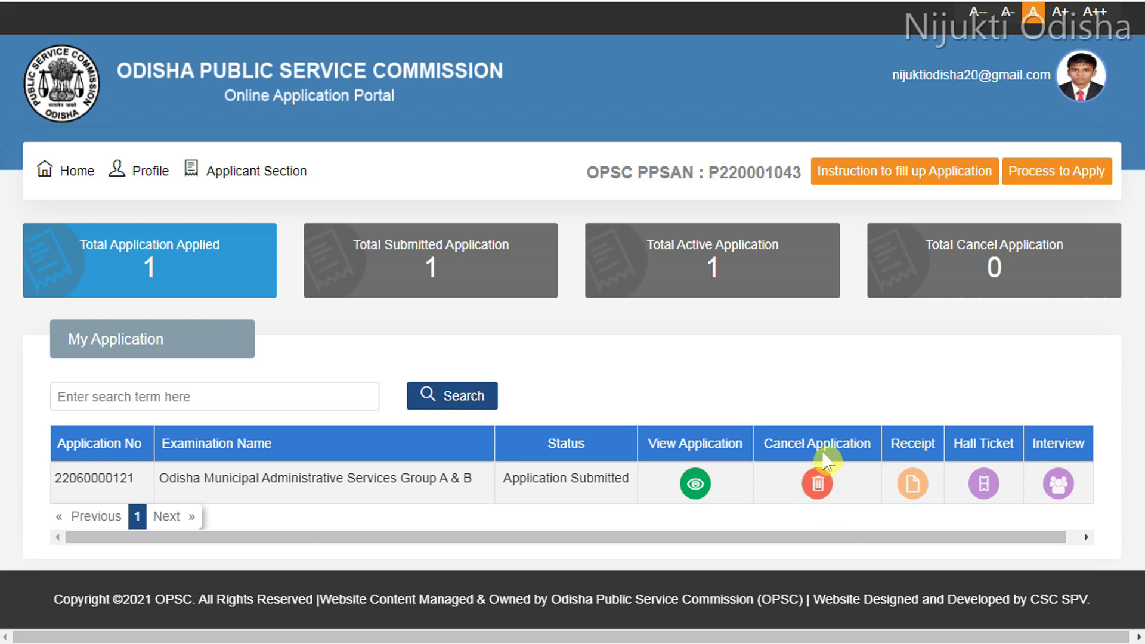
pyautogui.click(817, 485)
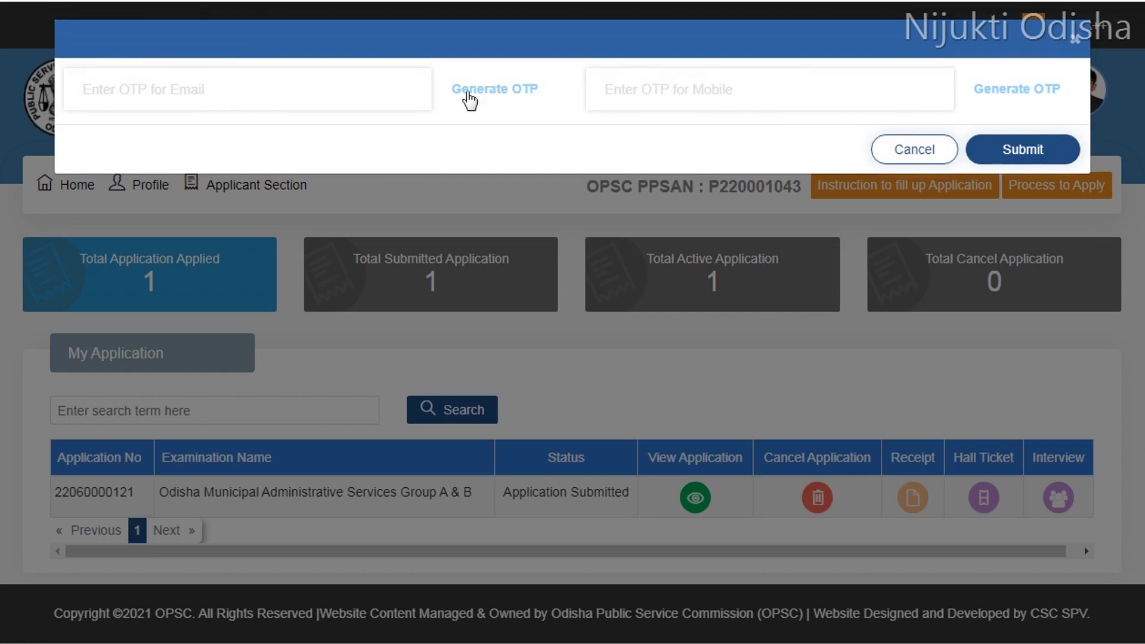
# Generate the mobile and email OTPs, enter both verification codes and submit the application's cancellation.
pyautogui.click(1028, 92)
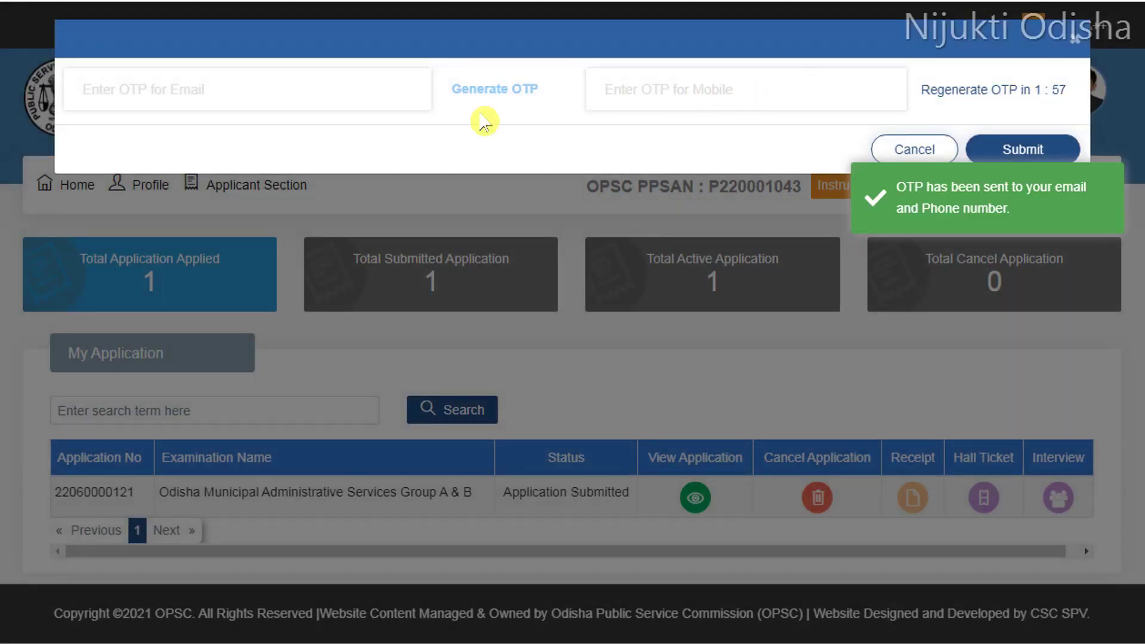
pyautogui.click(512, 90)
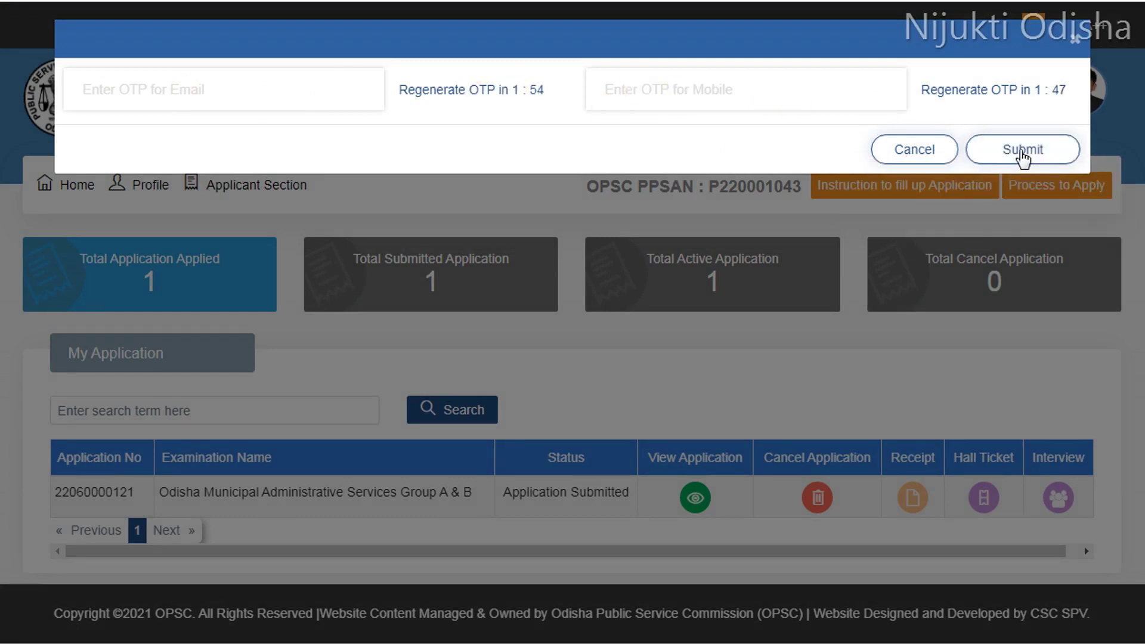
pyautogui.click(1023, 152)
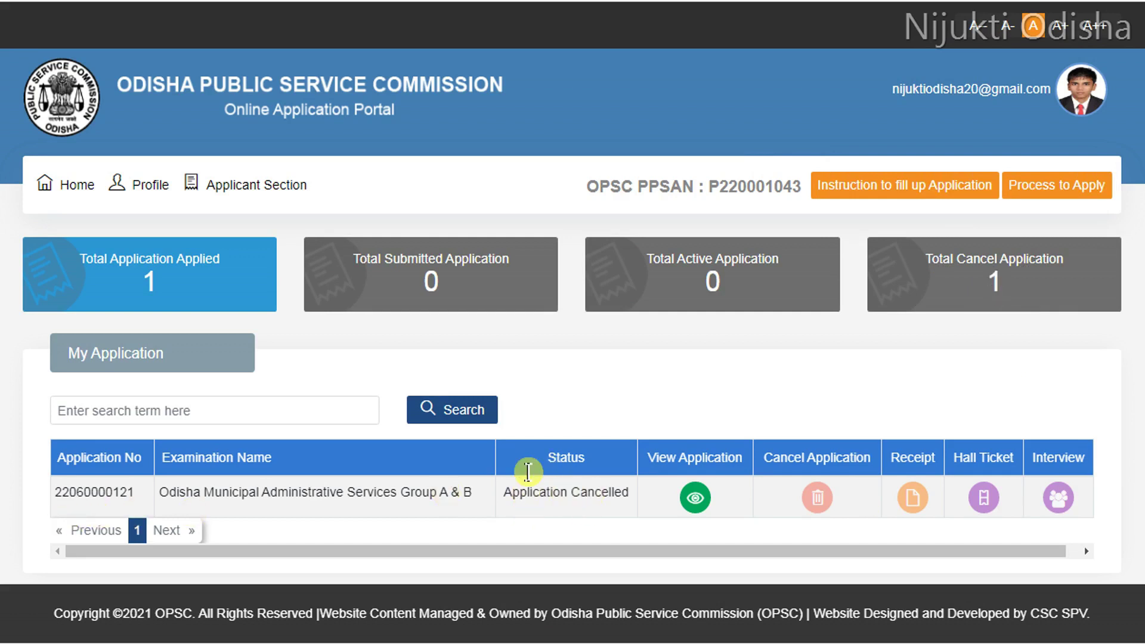
# Open the editable My Profile form and review its Educational Qualification section.
pyautogui.click(128, 189)
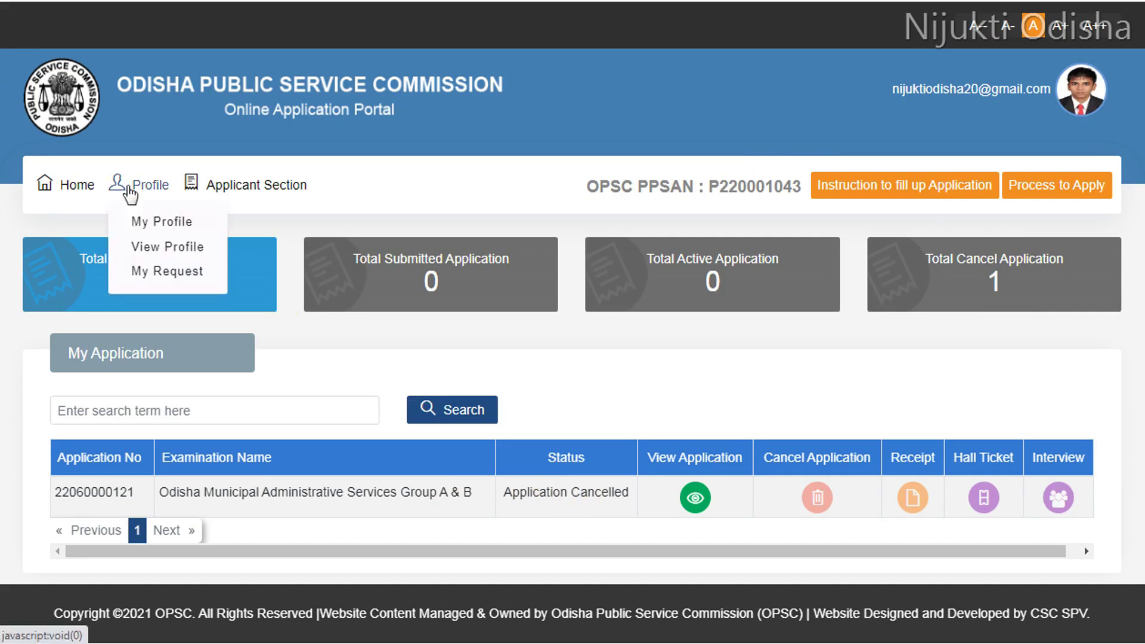
pyautogui.click(170, 224)
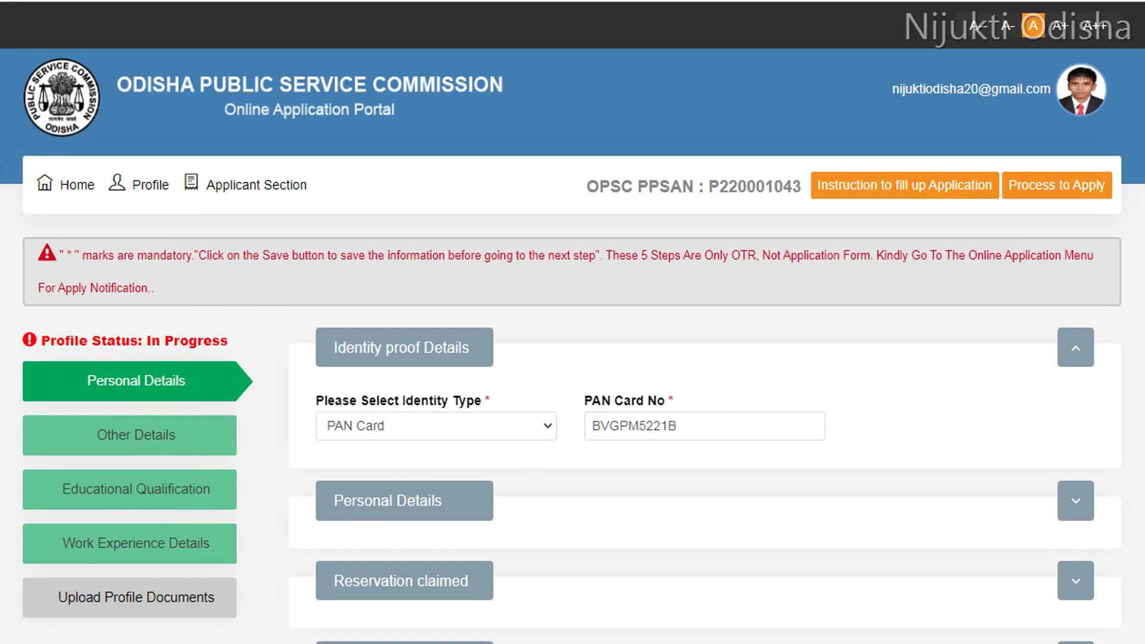
pyautogui.scroll(-2, 652, 366)
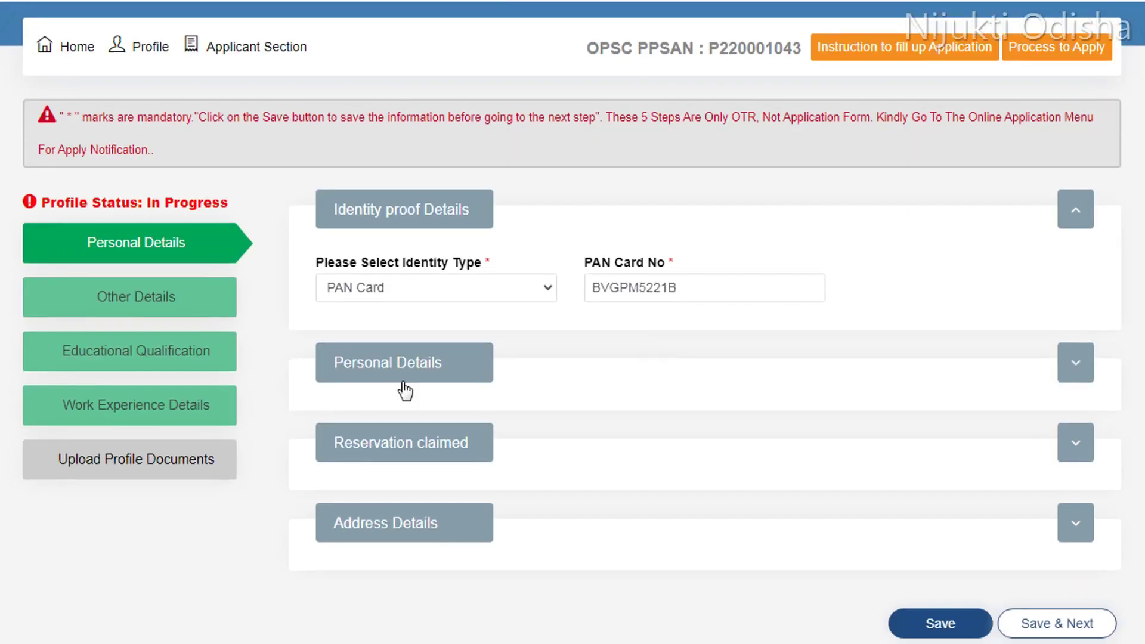
pyautogui.click(936, 624)
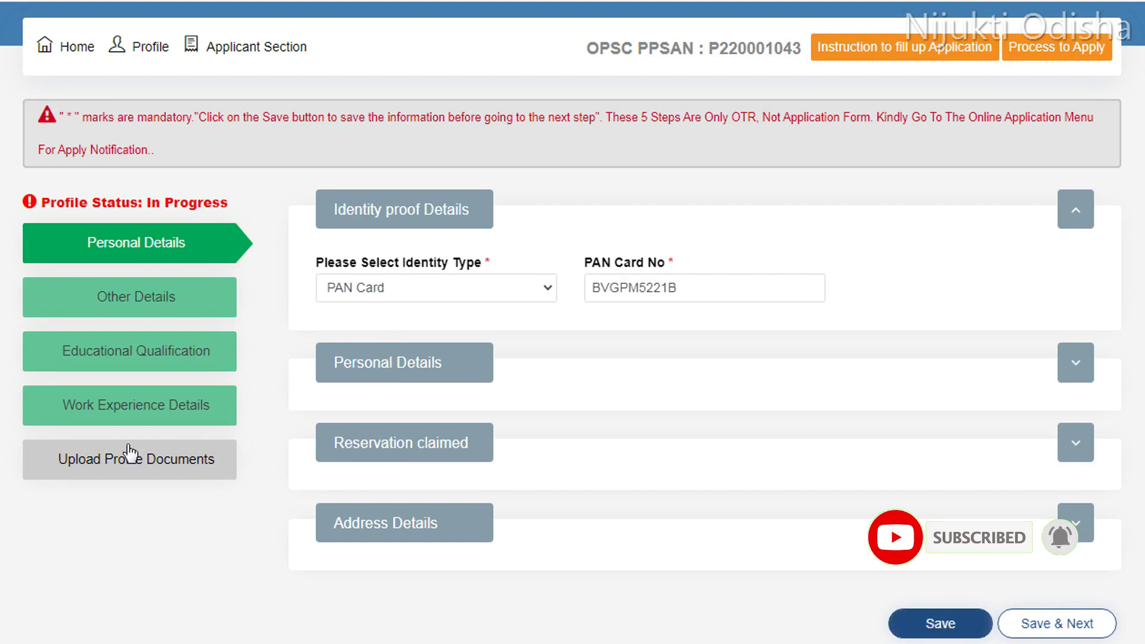
pyautogui.click(160, 365)
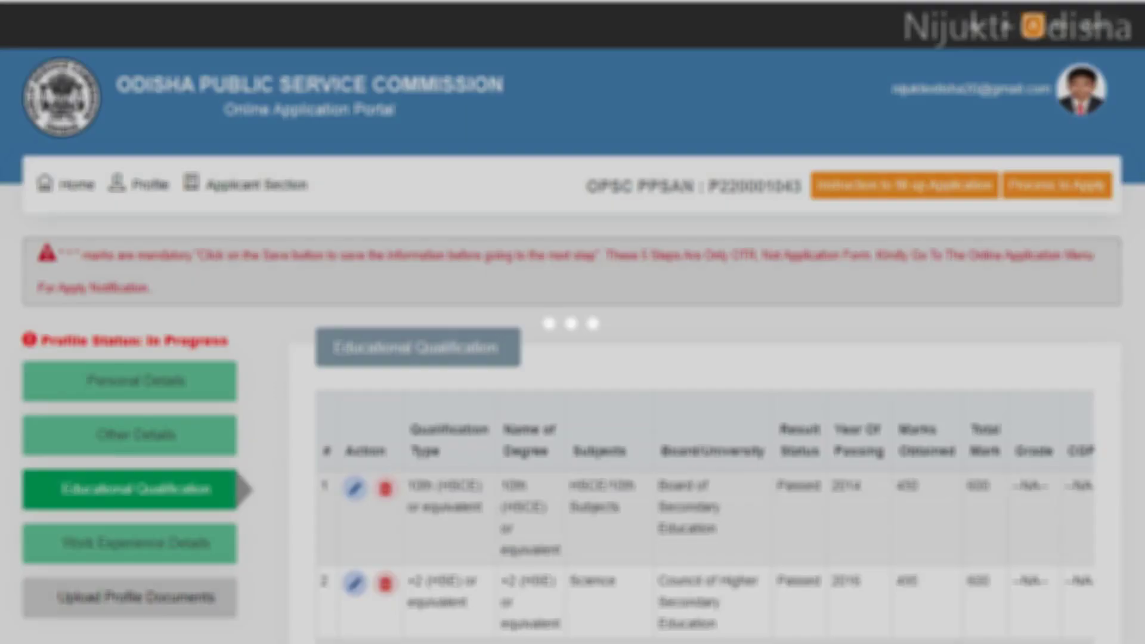
pyautogui.scroll(-8, 573, 322)
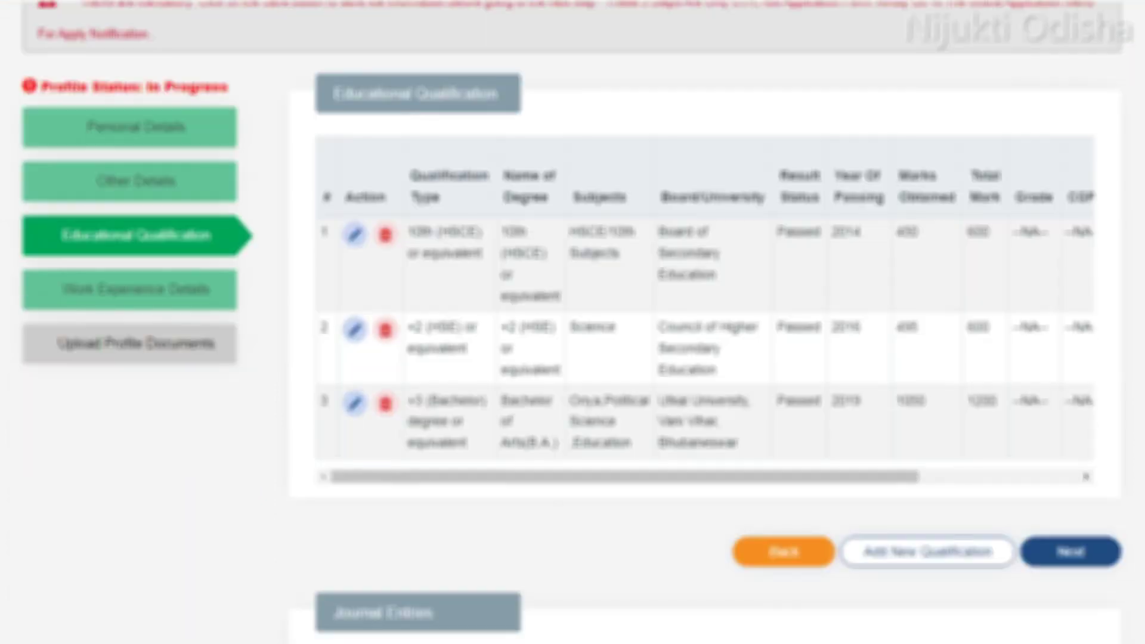
# Go to the Upload Profile Documents section and expand Upload Images.
pyautogui.click(160, 611)
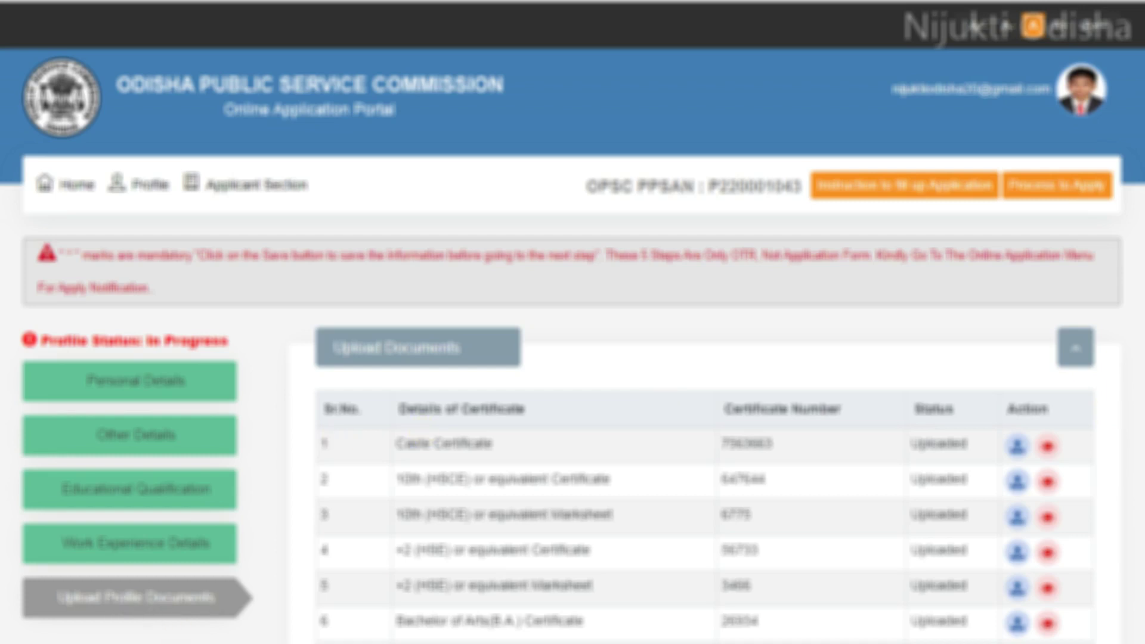
pyautogui.scroll(-4, 704, 275)
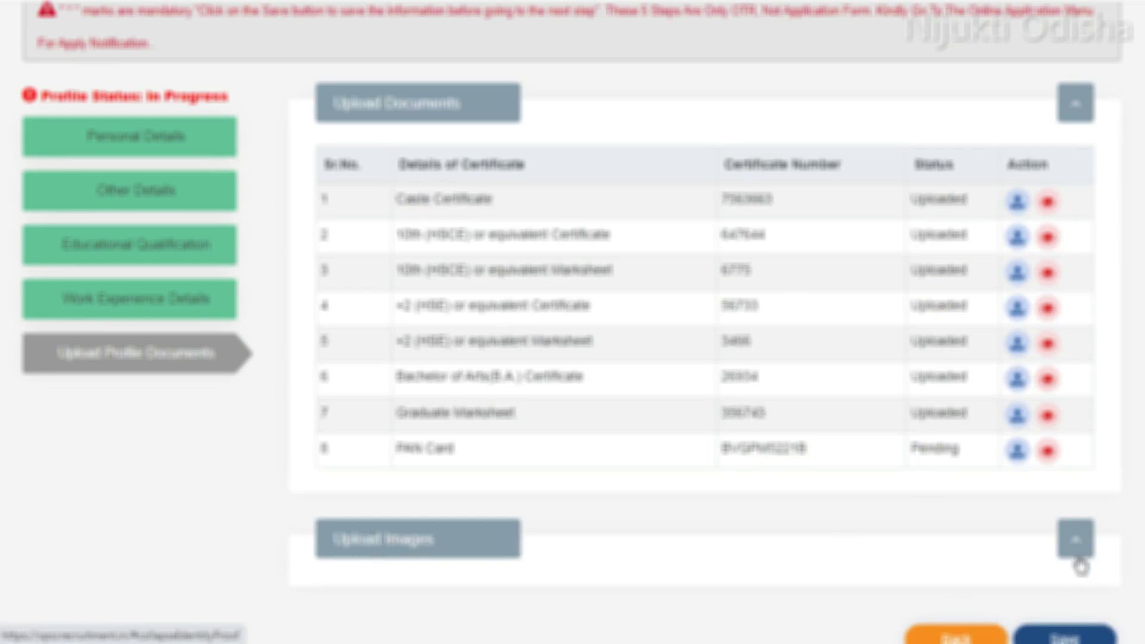
pyautogui.click(1077, 540)
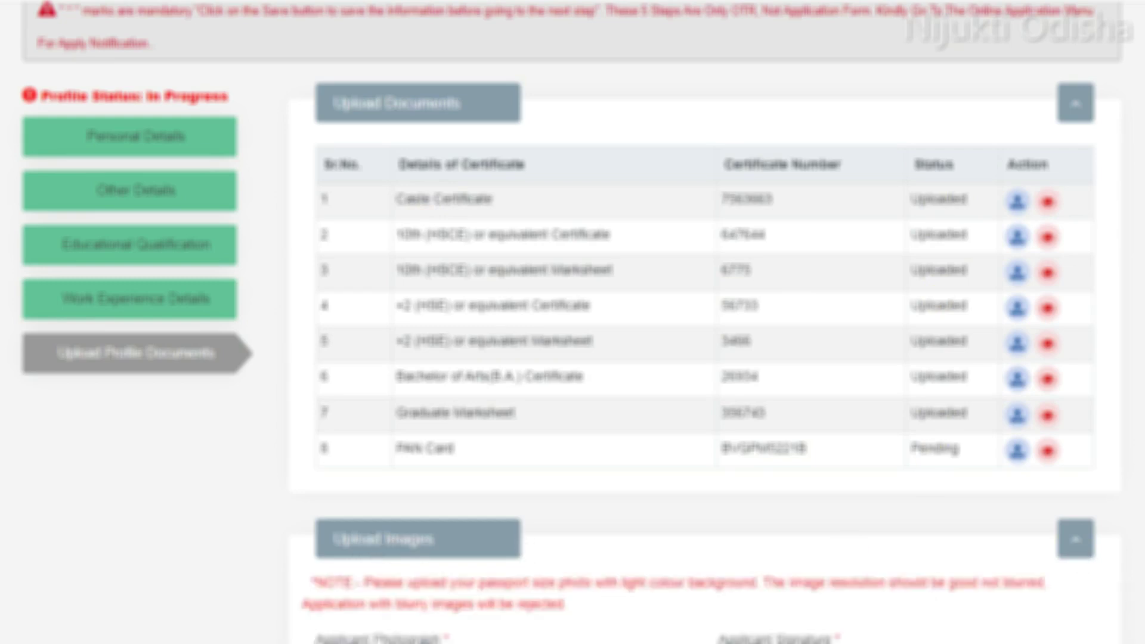
# Replace the Applicant Photograph with the applicant's blue-background JPG photo from the computer.
pyautogui.scroll(-10, 1078, 555)
pyautogui.scroll(2, 449, 225)
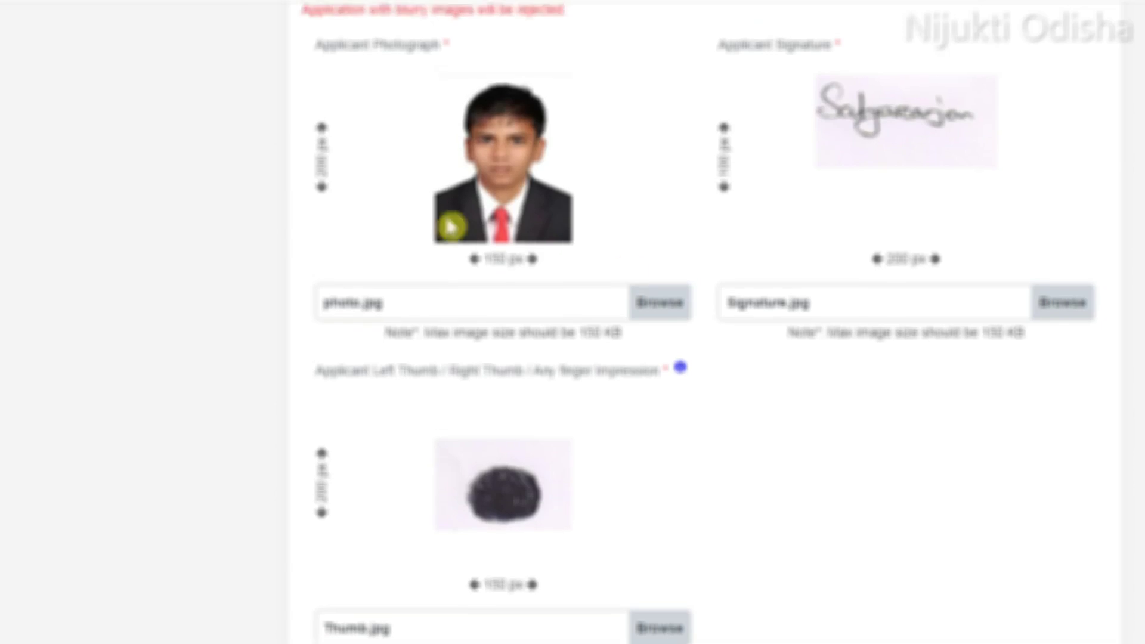
pyautogui.scroll(1, 1056, 370)
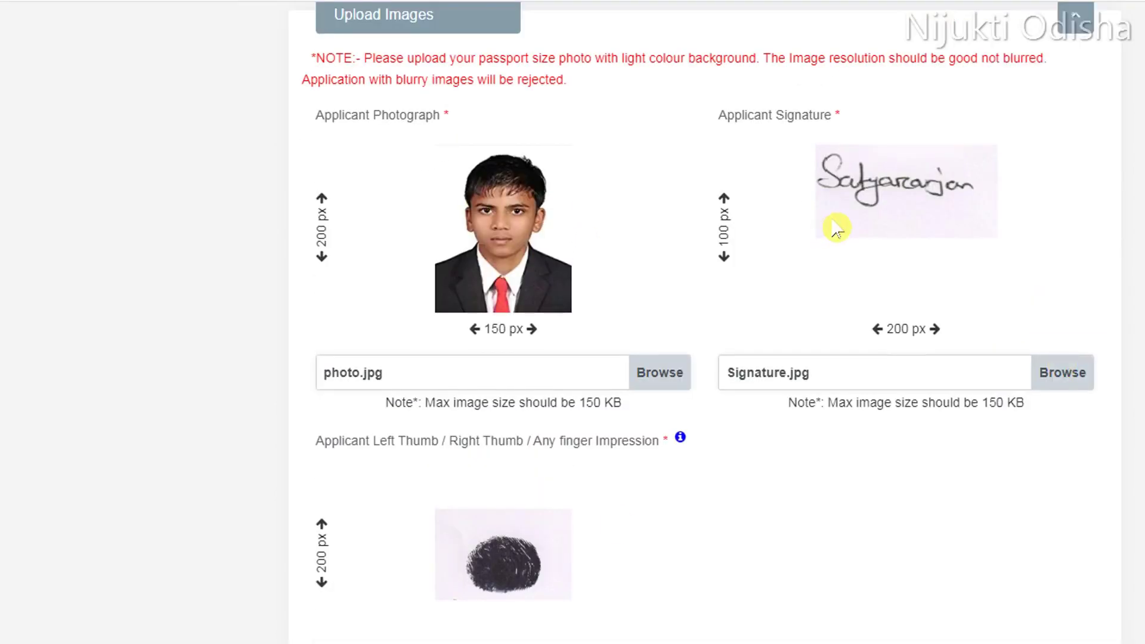
pyautogui.scroll(-1, 660, 244)
pyautogui.scroll(1, 660, 243)
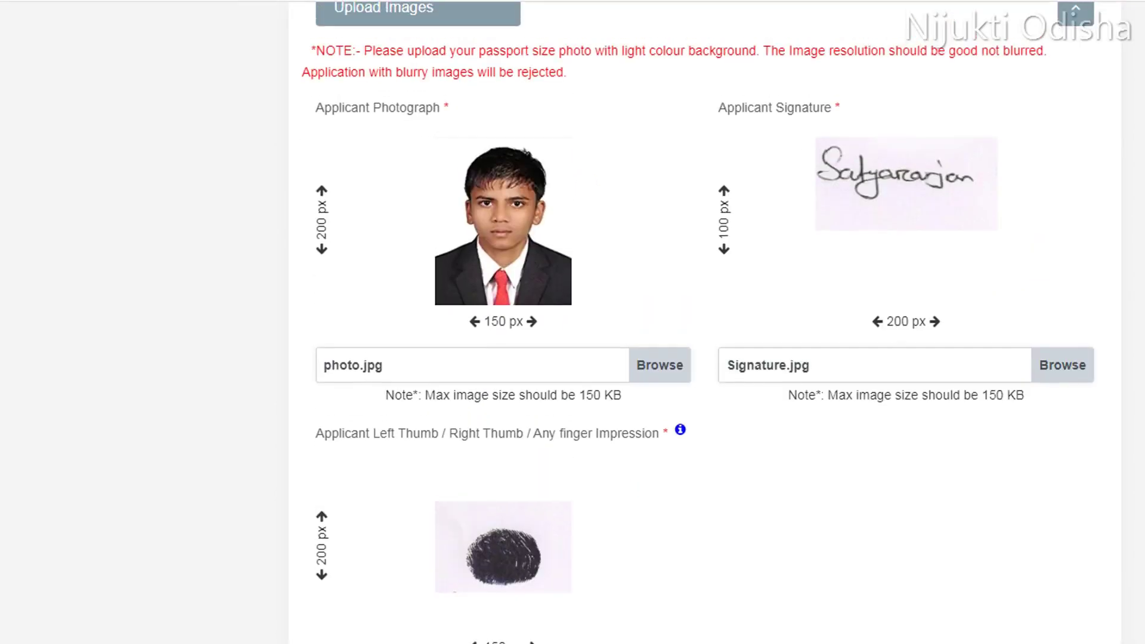
pyautogui.click(661, 363)
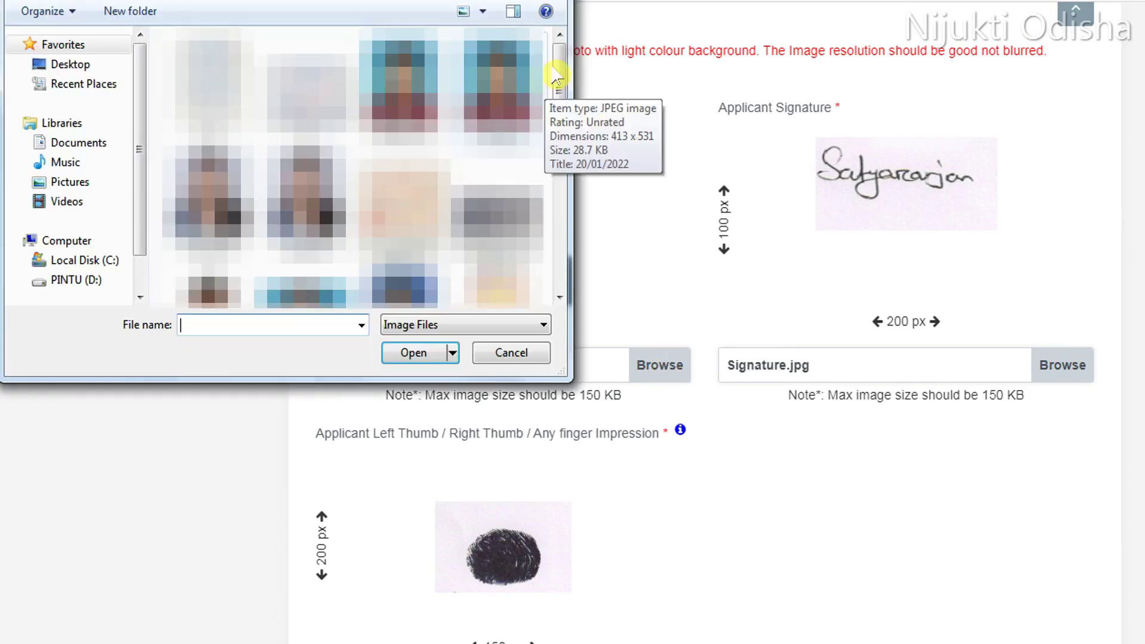
pyautogui.moveTo(558, 77); pyautogui.dragTo(561, 173)
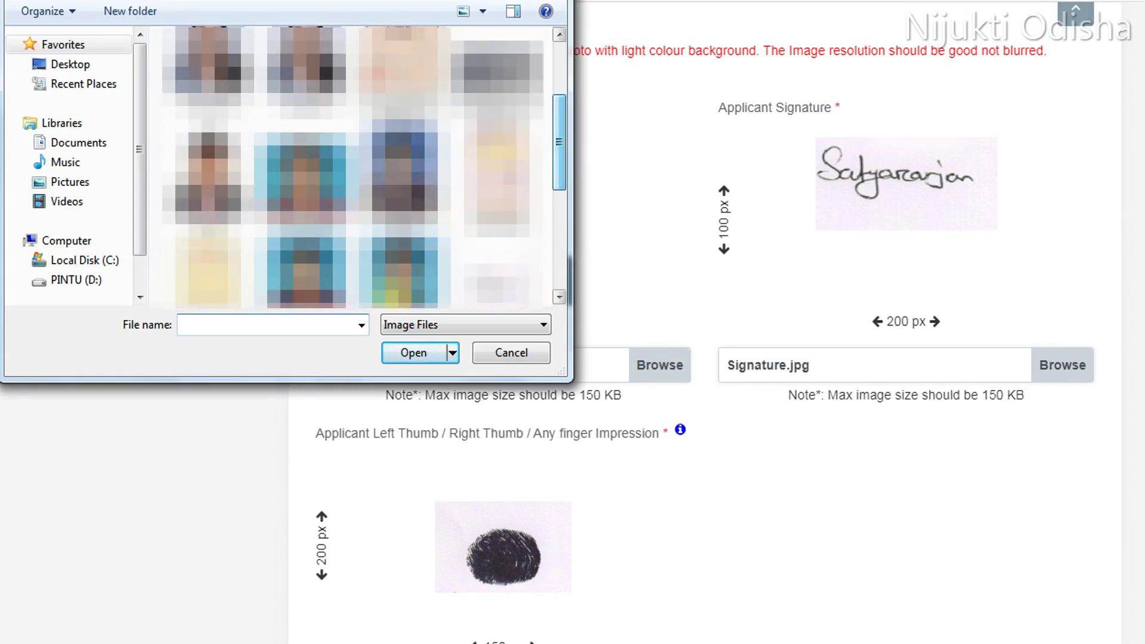
pyautogui.click(304, 239)
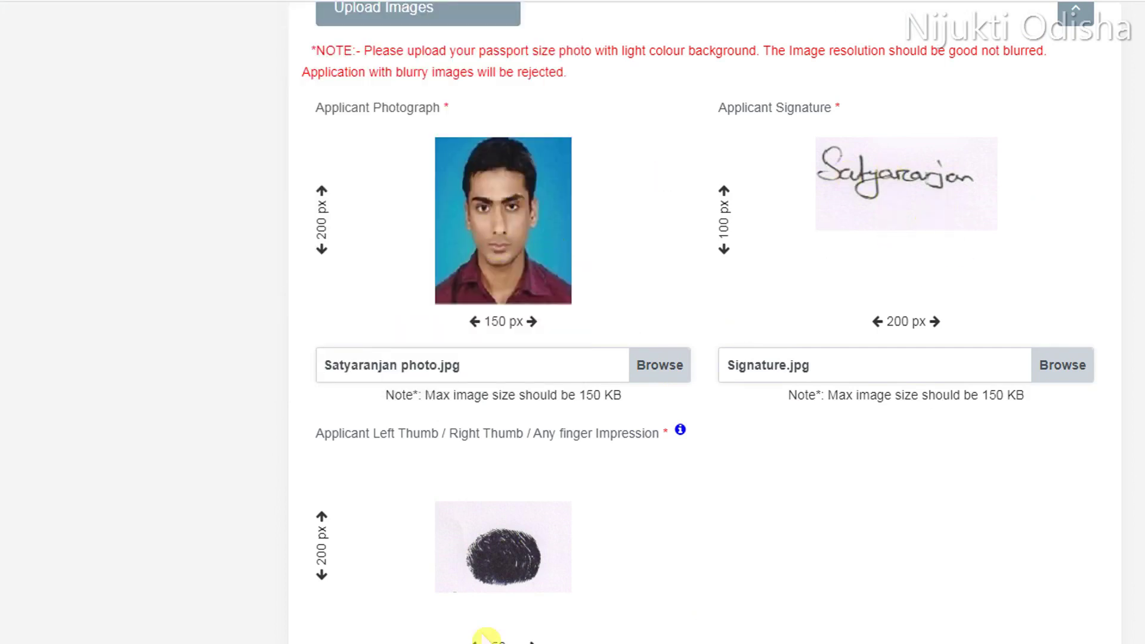
# Save the uploaded profile images and confirm the verification prompt.
pyautogui.scroll(-4, 906, 531)
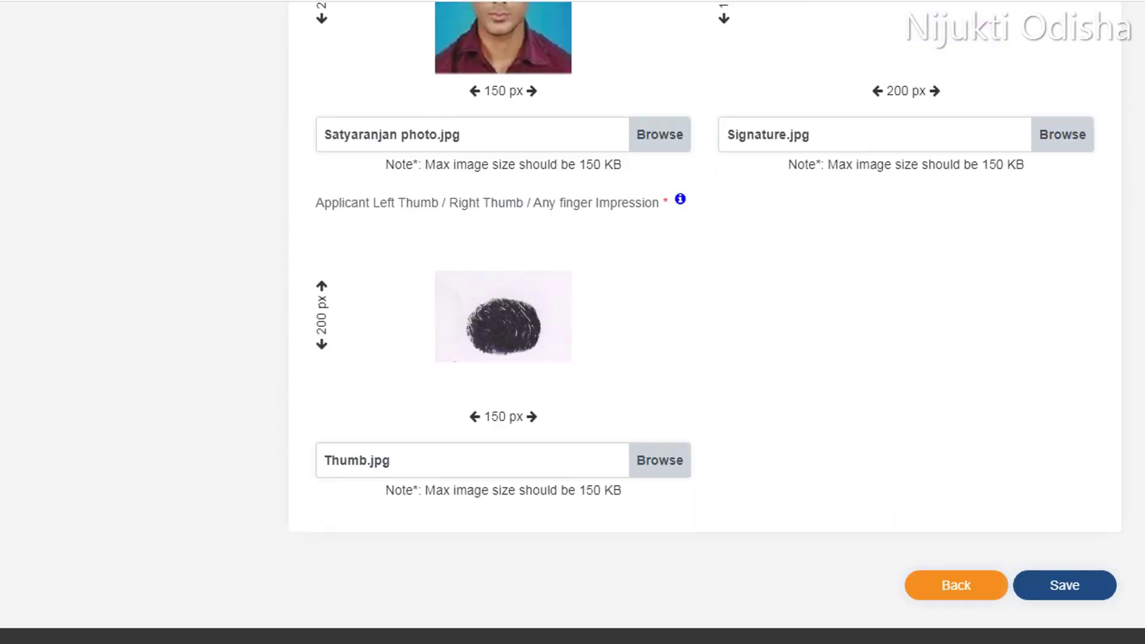
pyautogui.click(1066, 563)
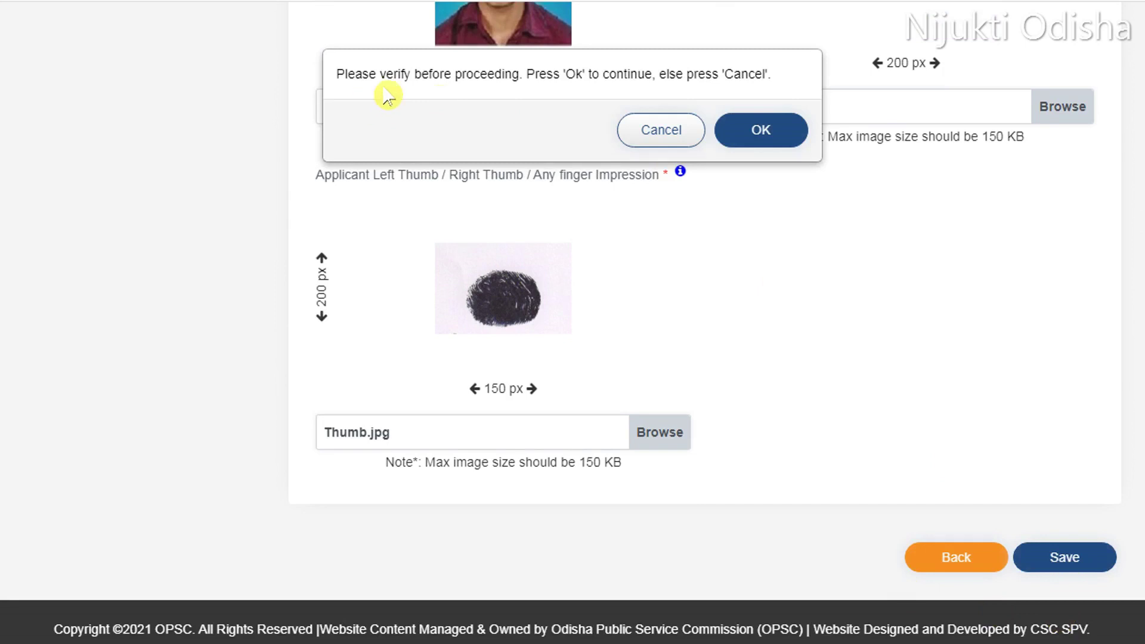
pyautogui.click(761, 132)
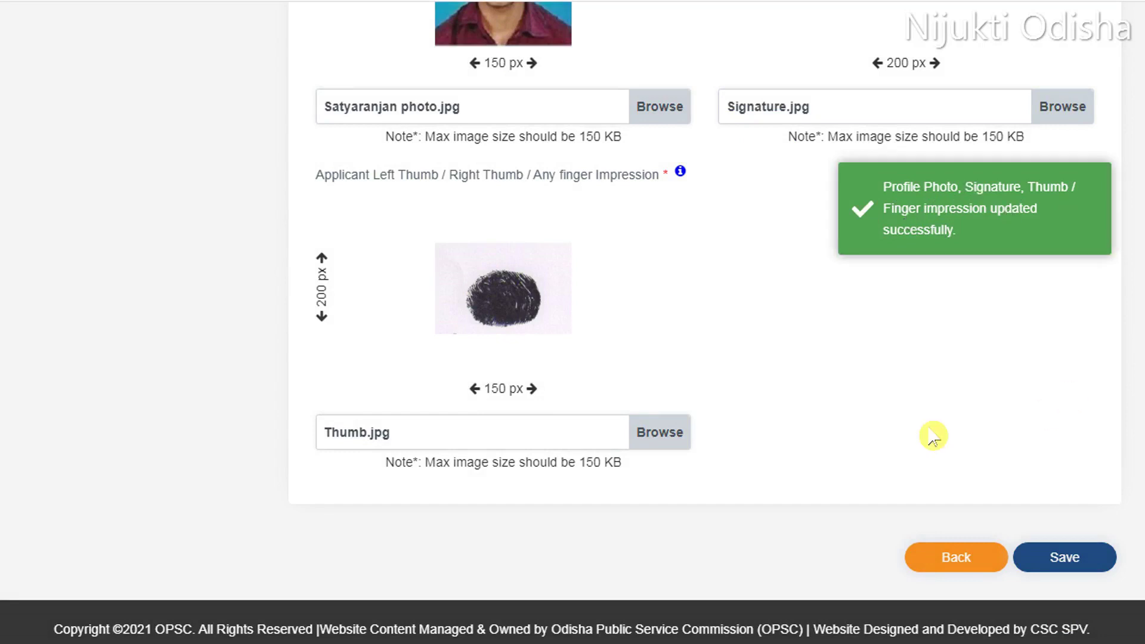
# Leave the Upload Profile Documents section and return to the portal's Dashboard.
pyautogui.scroll(8, 943, 428)
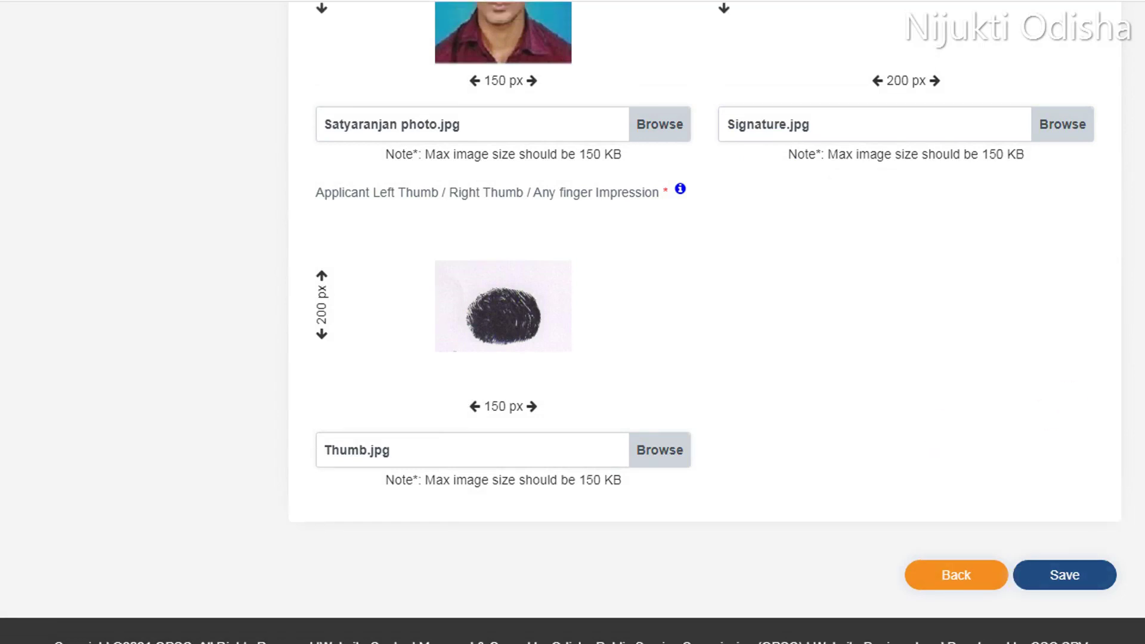
pyautogui.scroll(9, 573, 322)
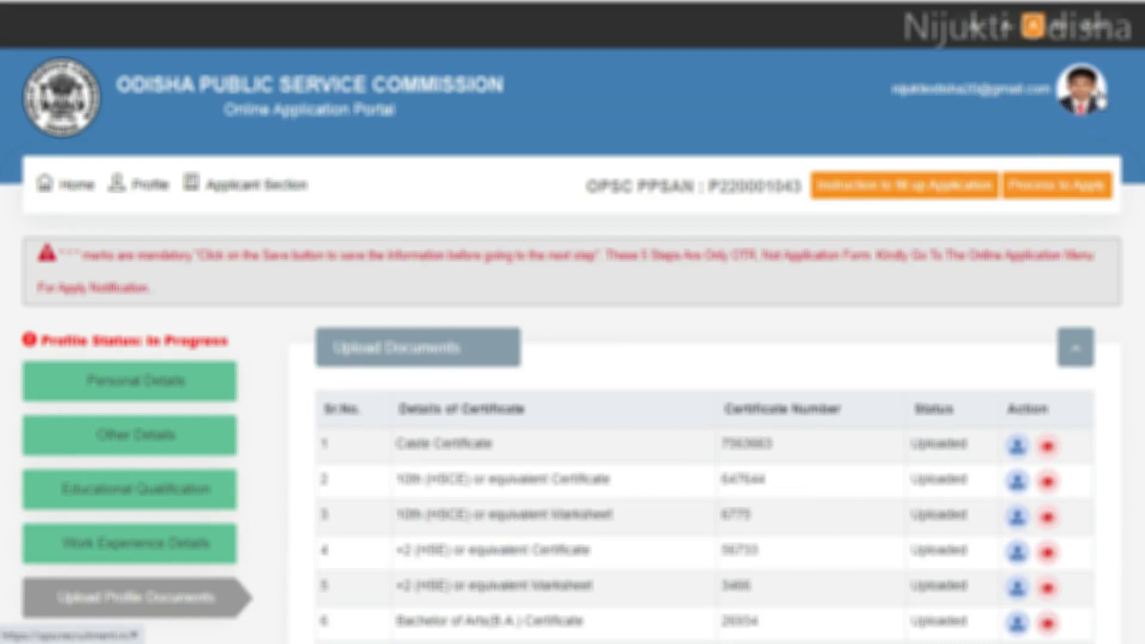
pyautogui.moveTo(62, 196)
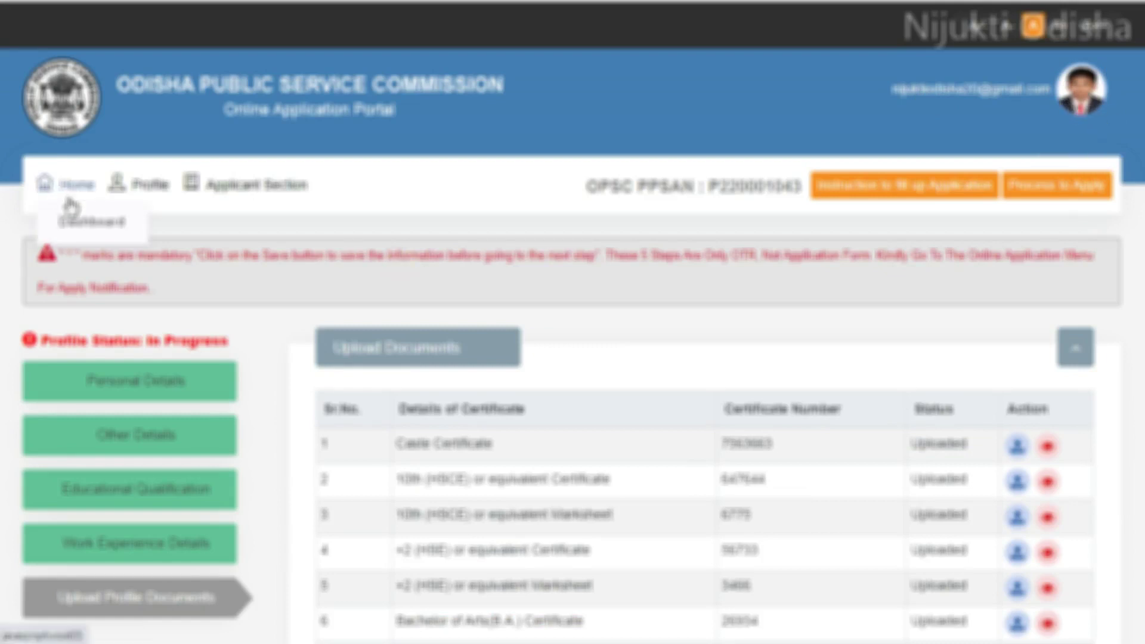
pyautogui.click(85, 223)
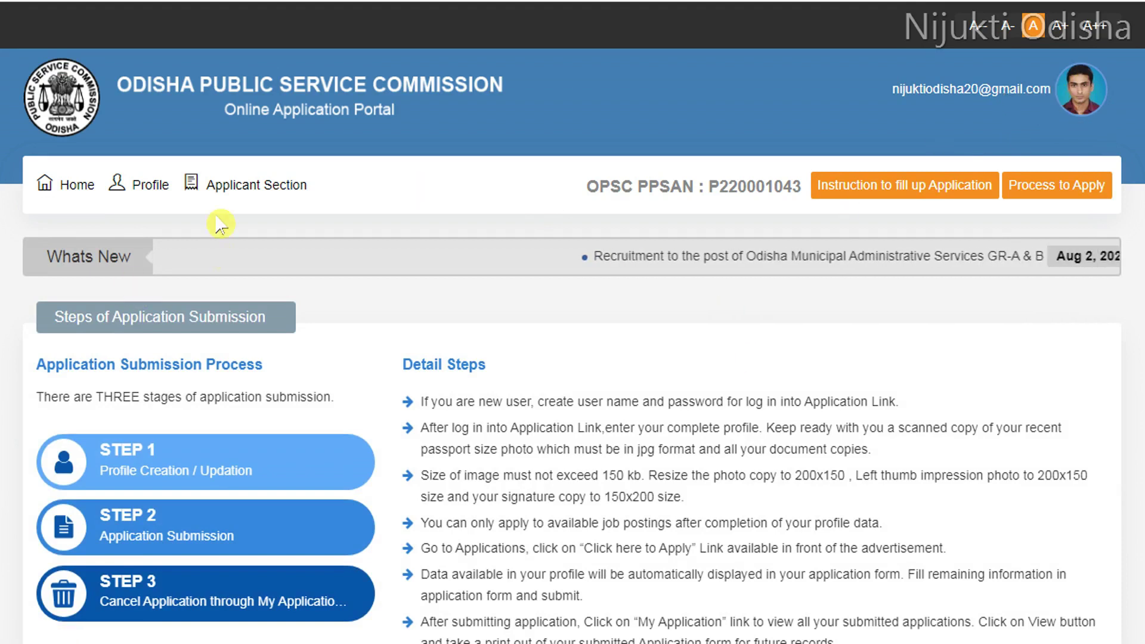
# Open the Apply Section and start an application for Advt. No. 06 of 2022-23, Odisha Municipal Administrative Services.
pyautogui.click(220, 193)
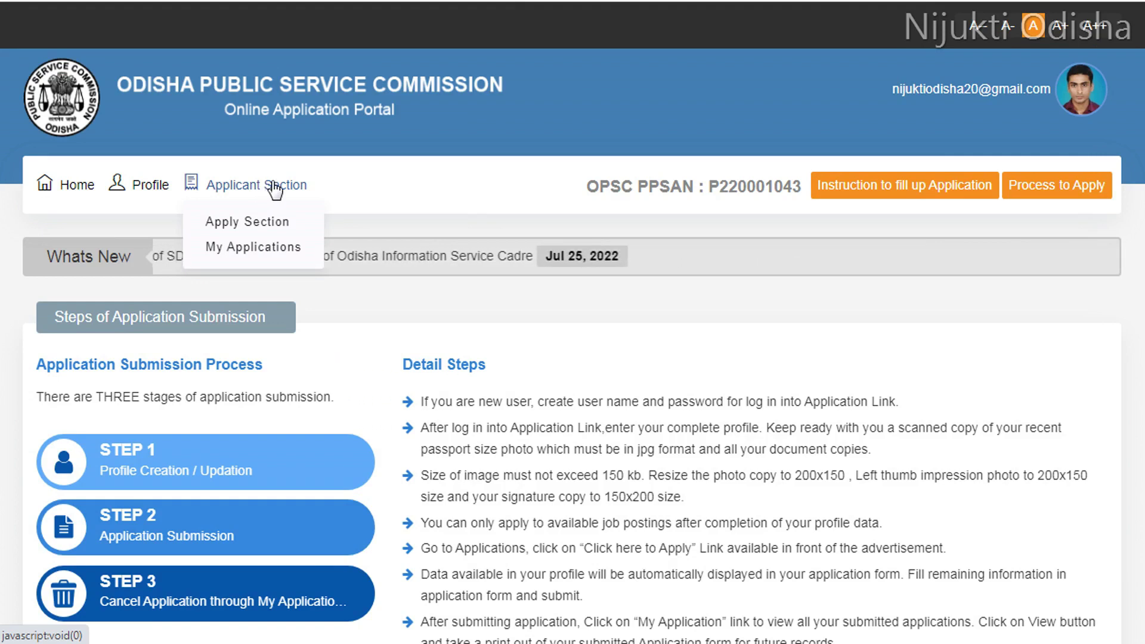
pyautogui.click(272, 224)
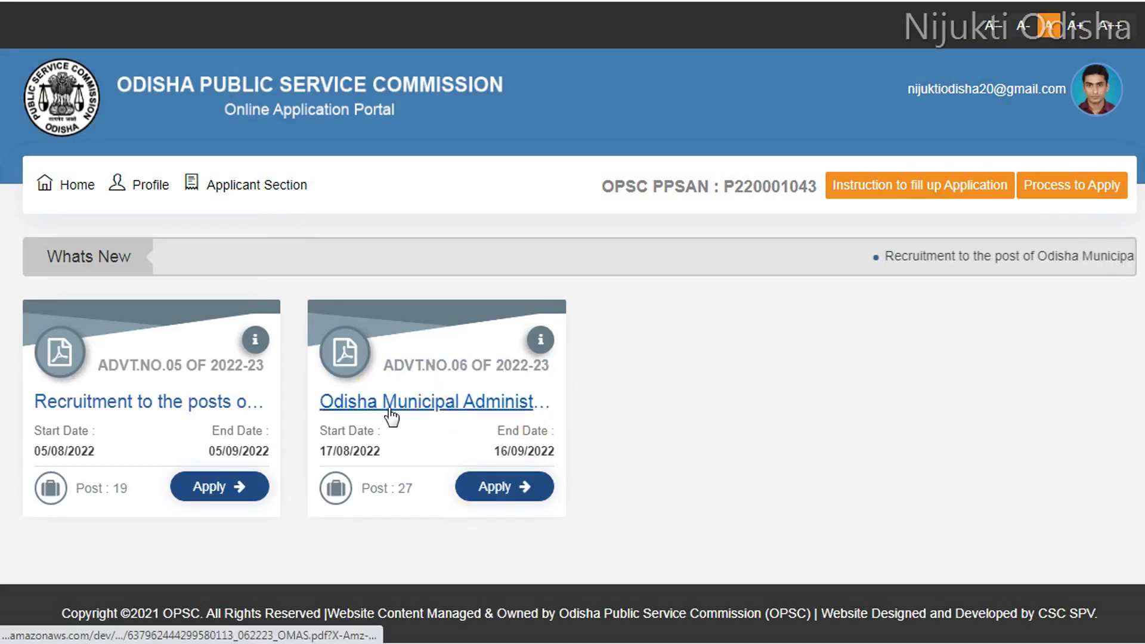
pyautogui.click(497, 488)
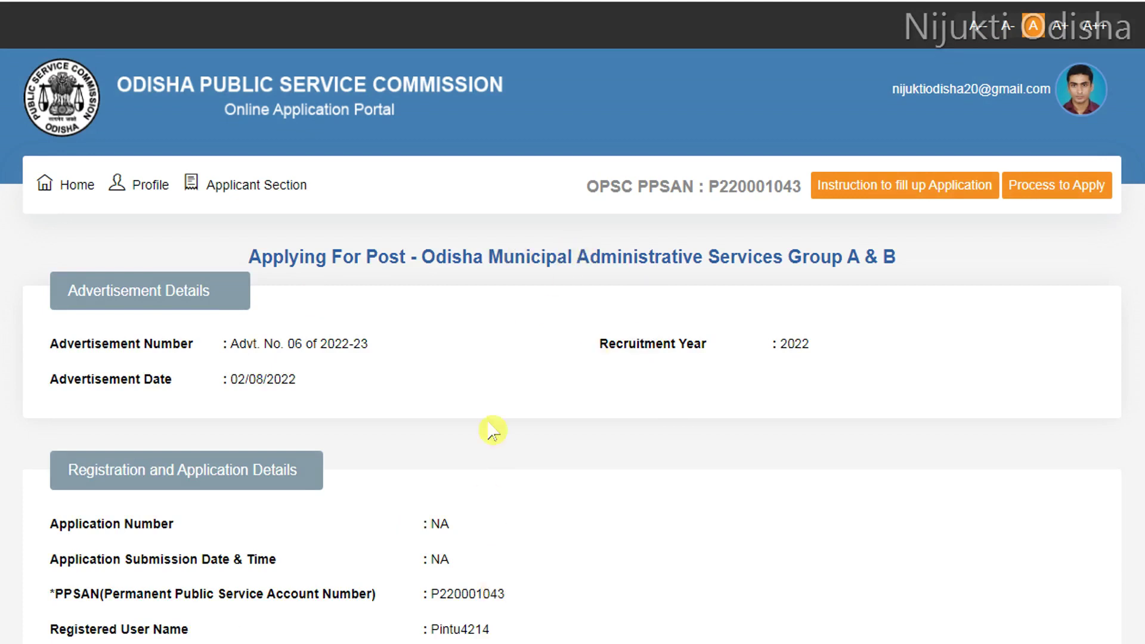
# Review the application form and answer No to the question about having a computer qualification.
pyautogui.scroll(-6, 573, 322)
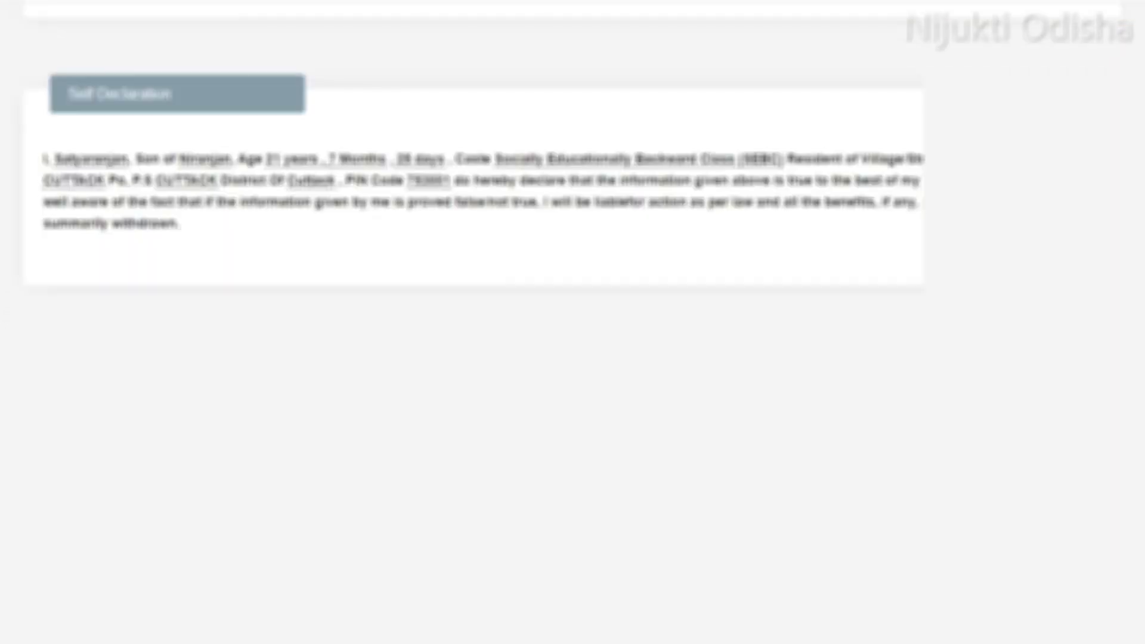
pyautogui.scroll(-5, 573, 323)
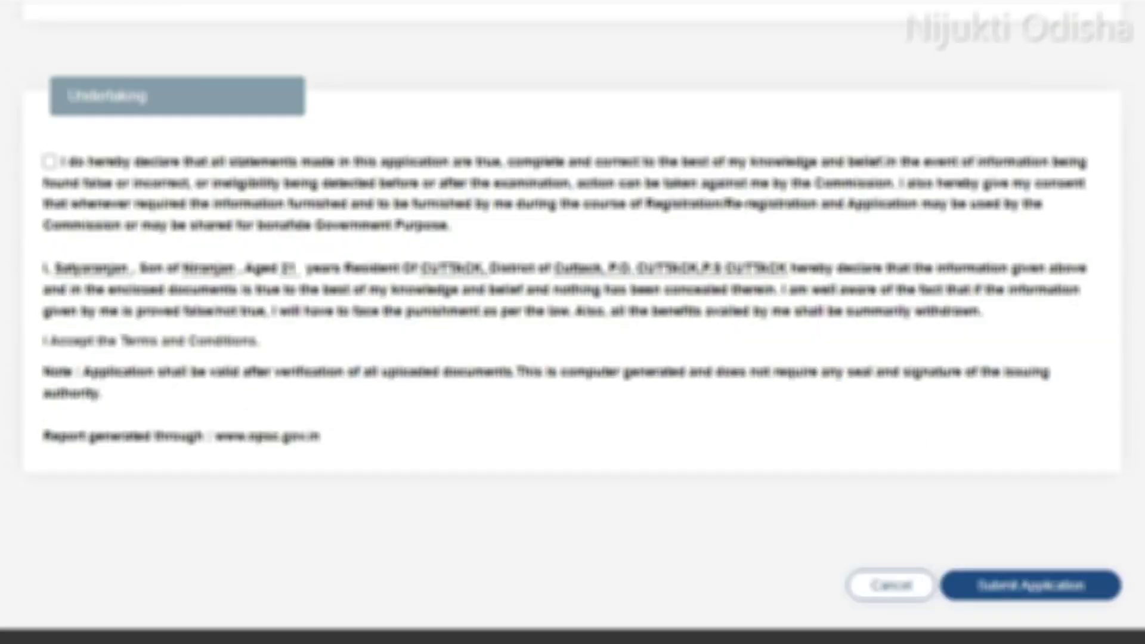
pyautogui.scroll(15, 306, 55)
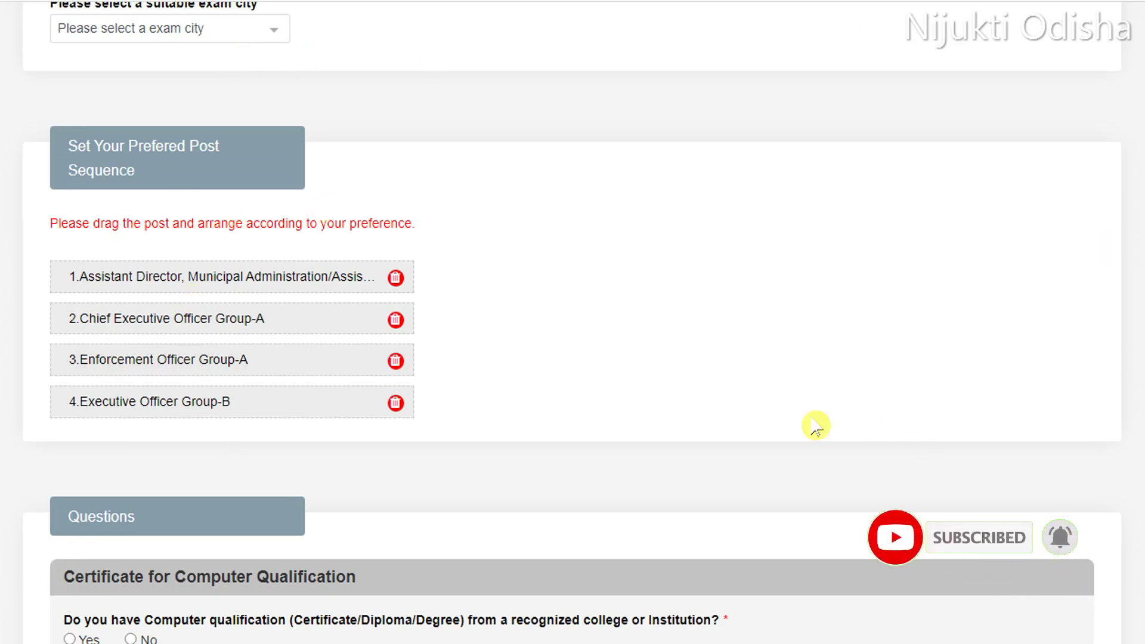
pyautogui.scroll(-6, 816, 426)
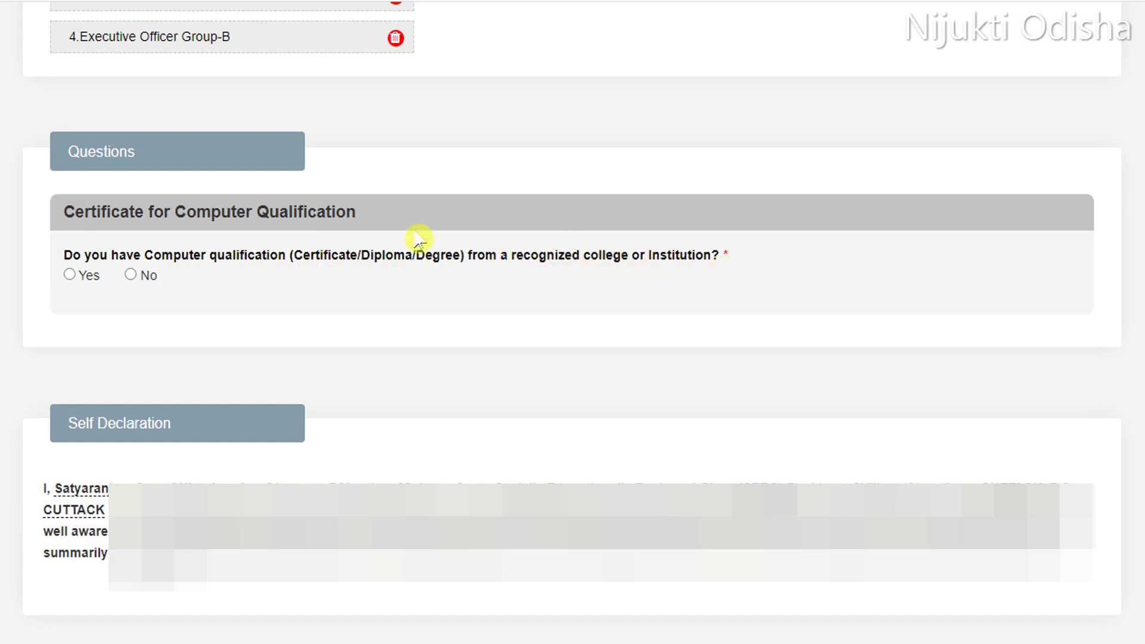
pyautogui.click(70, 275)
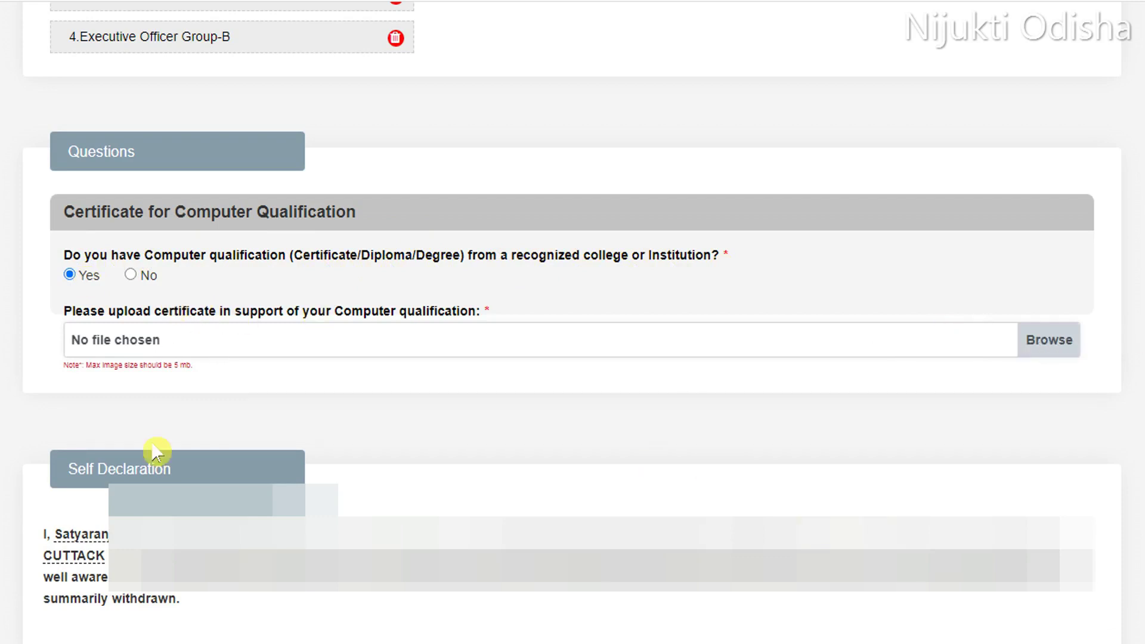
pyautogui.click(131, 276)
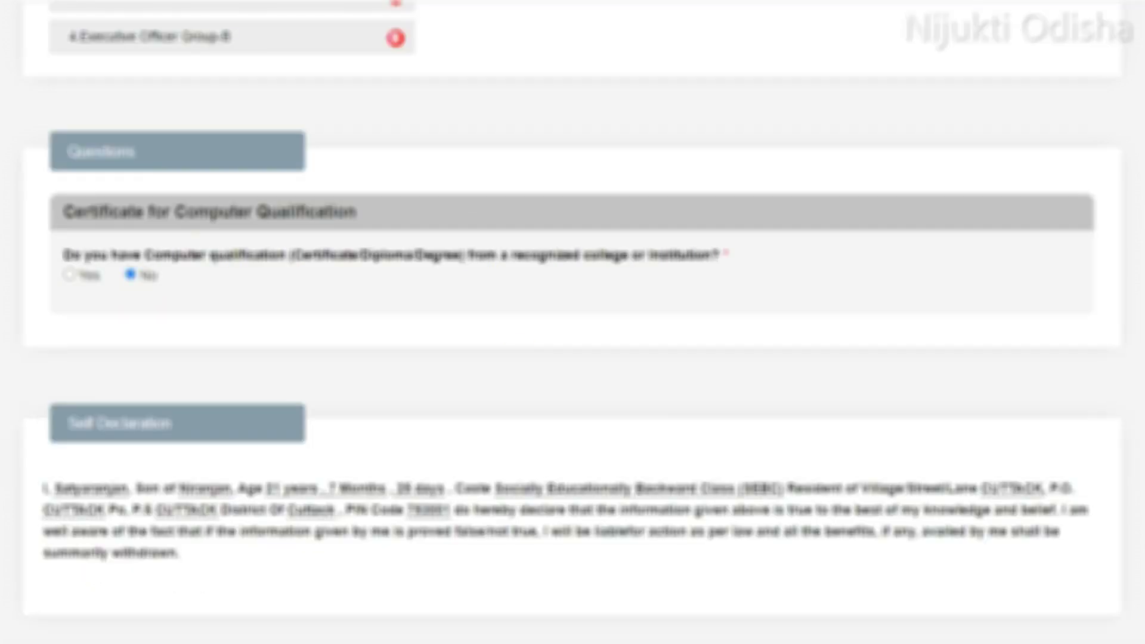
# Accept the Undertaking declaration, submit the application and confirm that no changes can be made after submission.
pyautogui.scroll(-1, 573, 331)
pyautogui.scroll(8, 573, 322)
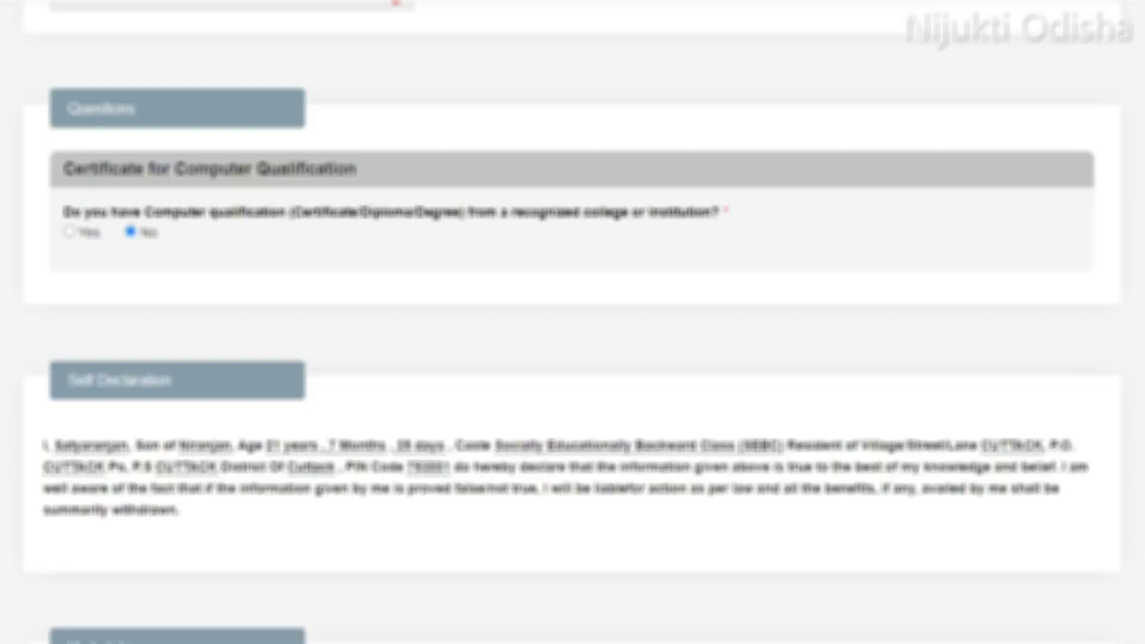
pyautogui.scroll(-12, 545, 376)
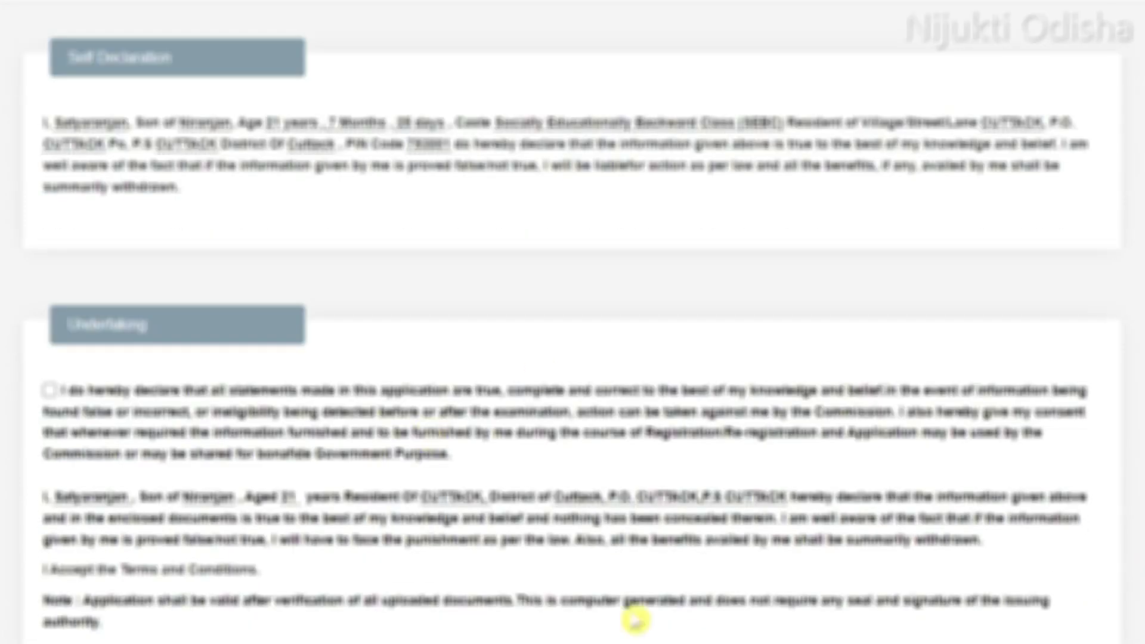
pyautogui.scroll(10, 105, 119)
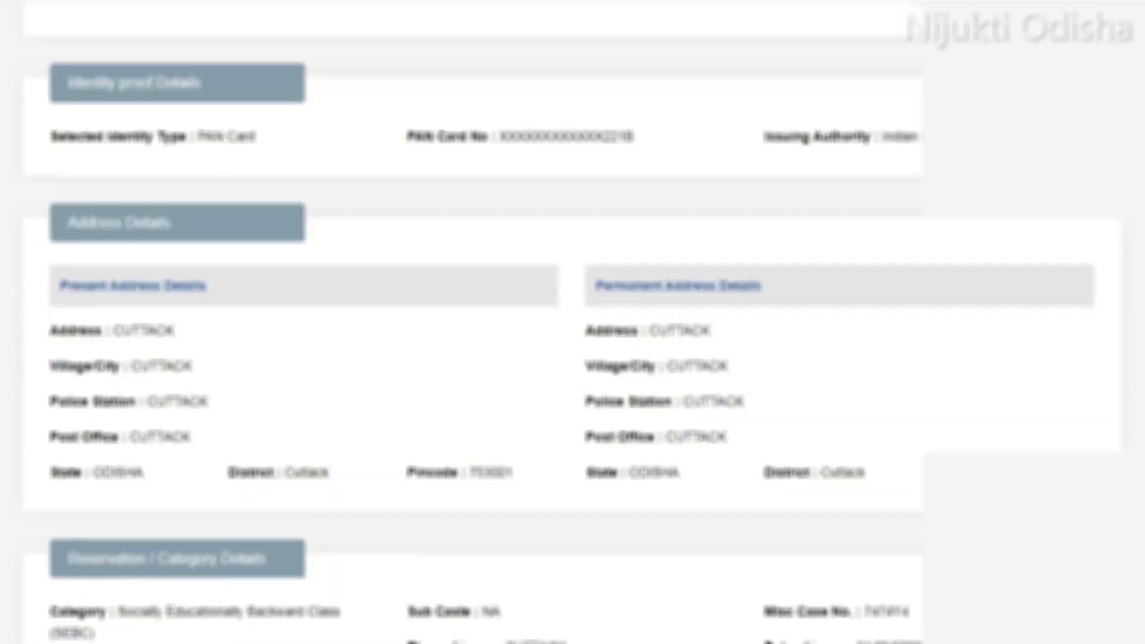
pyautogui.scroll(-12, 104, 120)
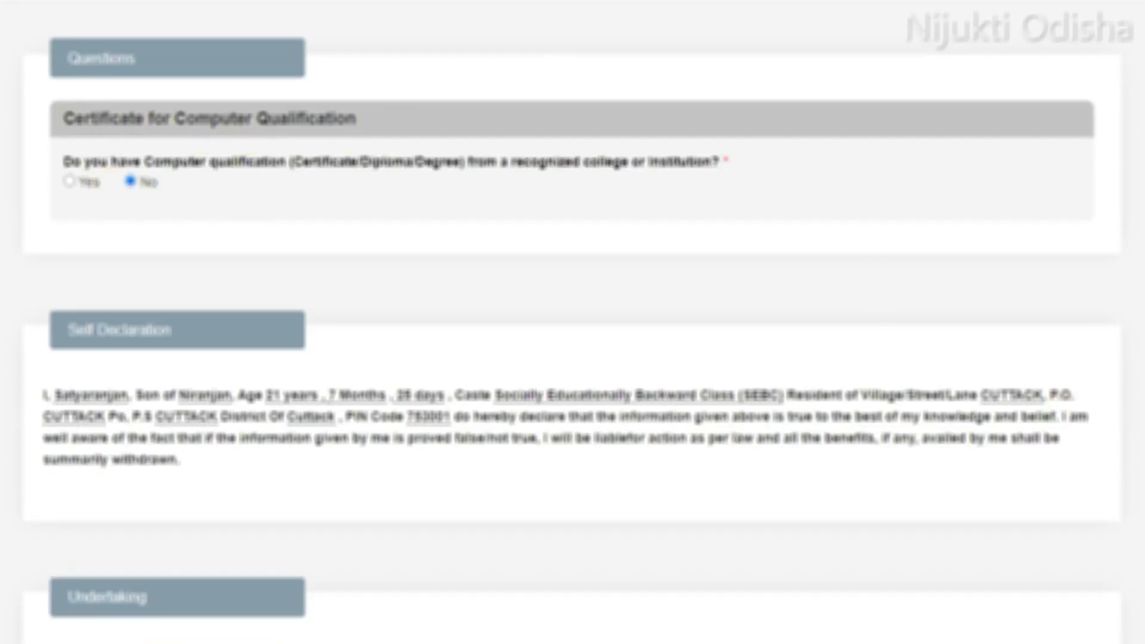
pyautogui.scroll(-9, 704, 422)
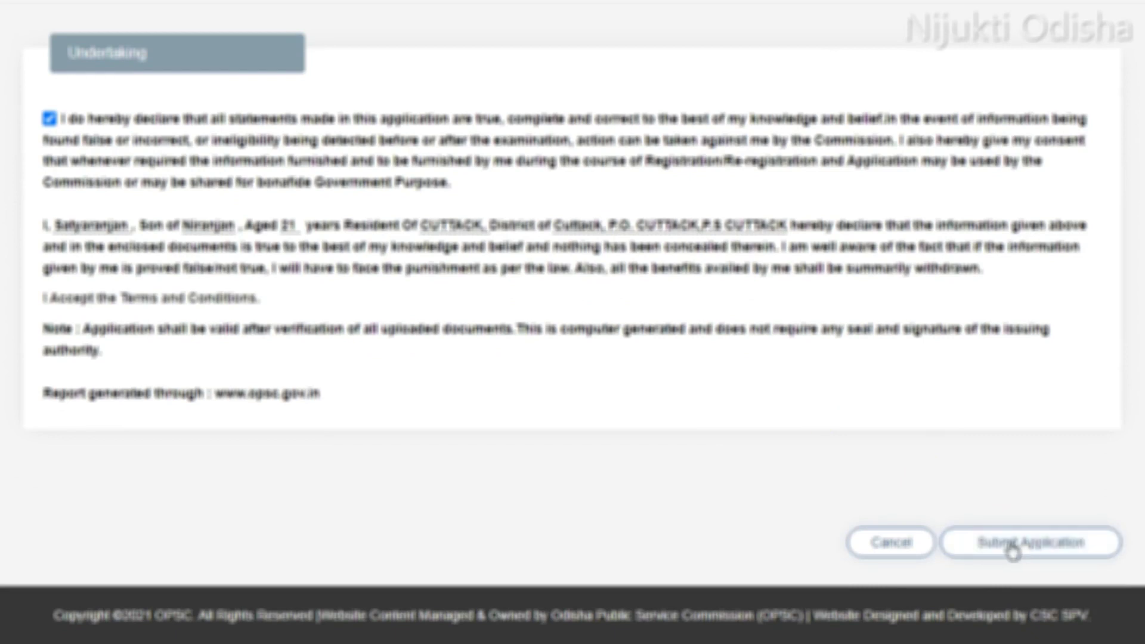
pyautogui.click(1037, 550)
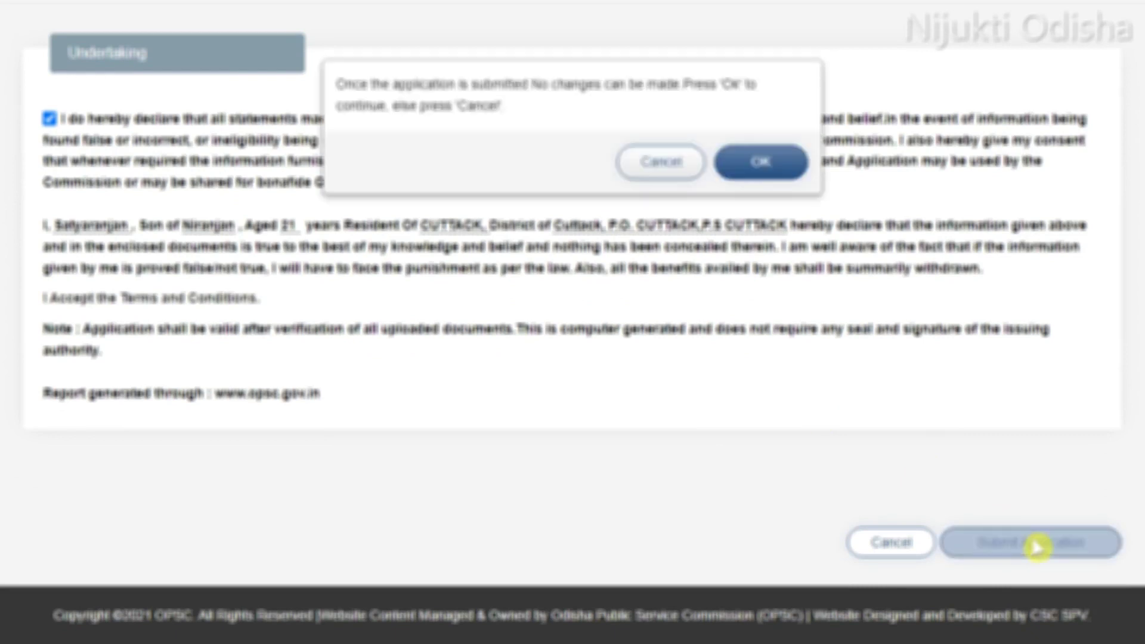
pyautogui.click(761, 159)
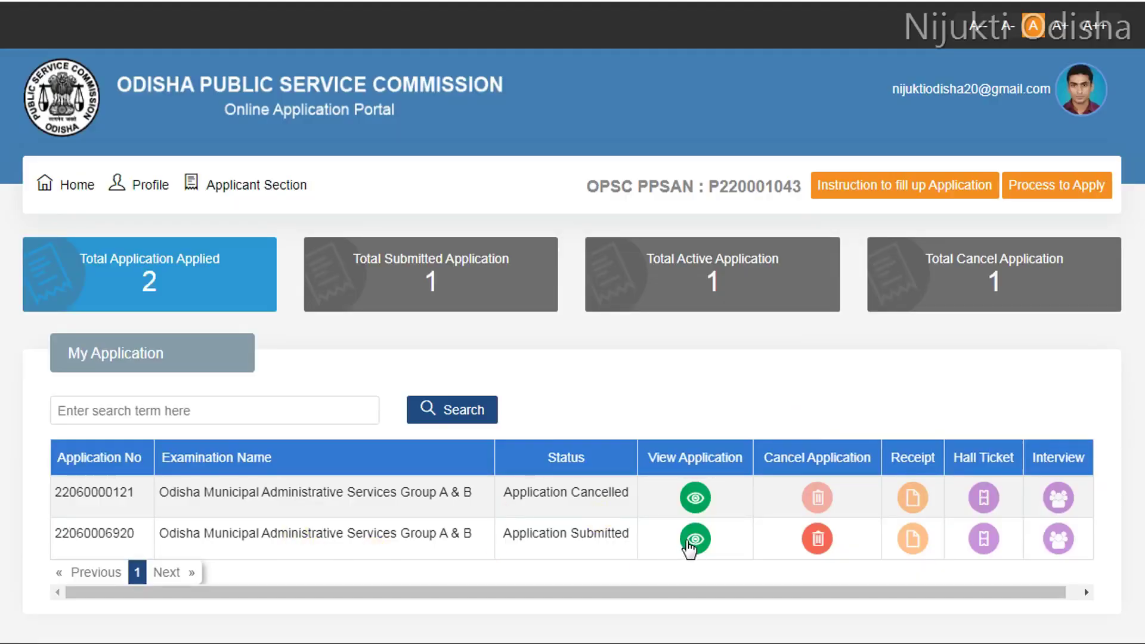
# Examine the My Application list for each application's status and its view and cancel options.
pyautogui.click(688, 546)
pyautogui.click(665, 540)
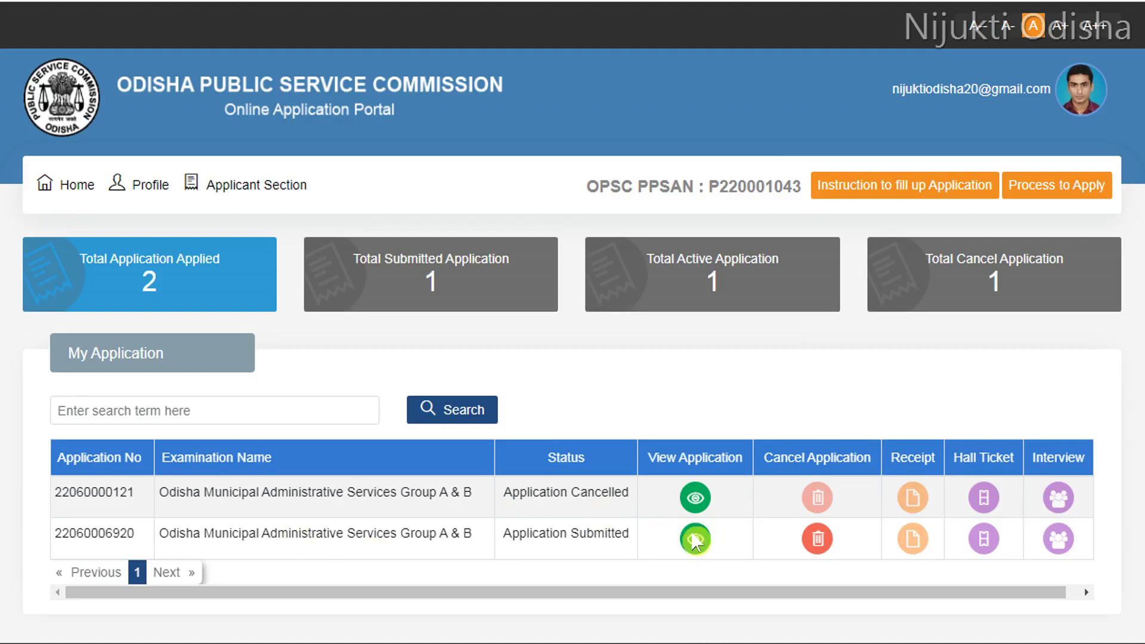
pyautogui.click(735, 544)
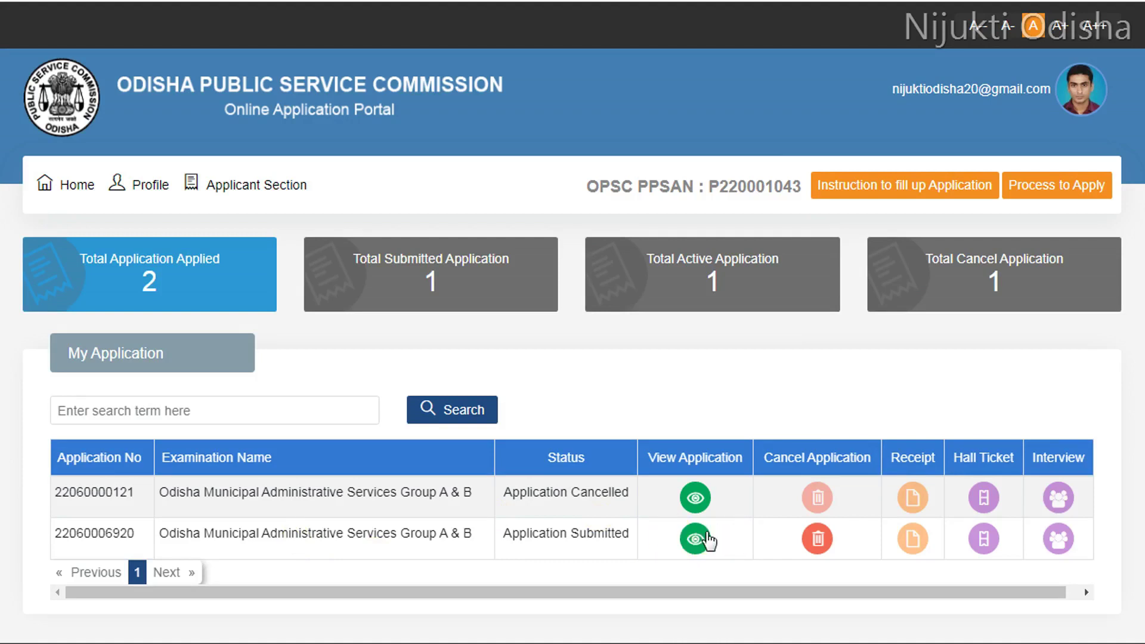
pyautogui.click(722, 543)
pyautogui.click(668, 538)
pyautogui.click(721, 538)
pyautogui.click(618, 538)
pyautogui.click(645, 558)
pyautogui.scroll(-1, 813, 450)
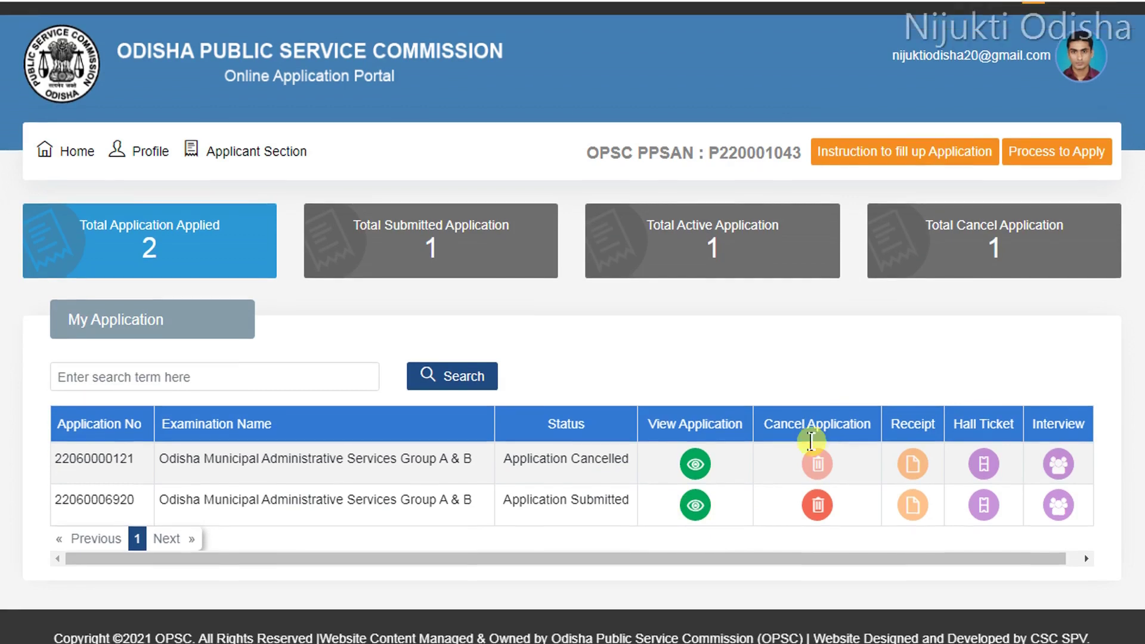
pyautogui.click(711, 510)
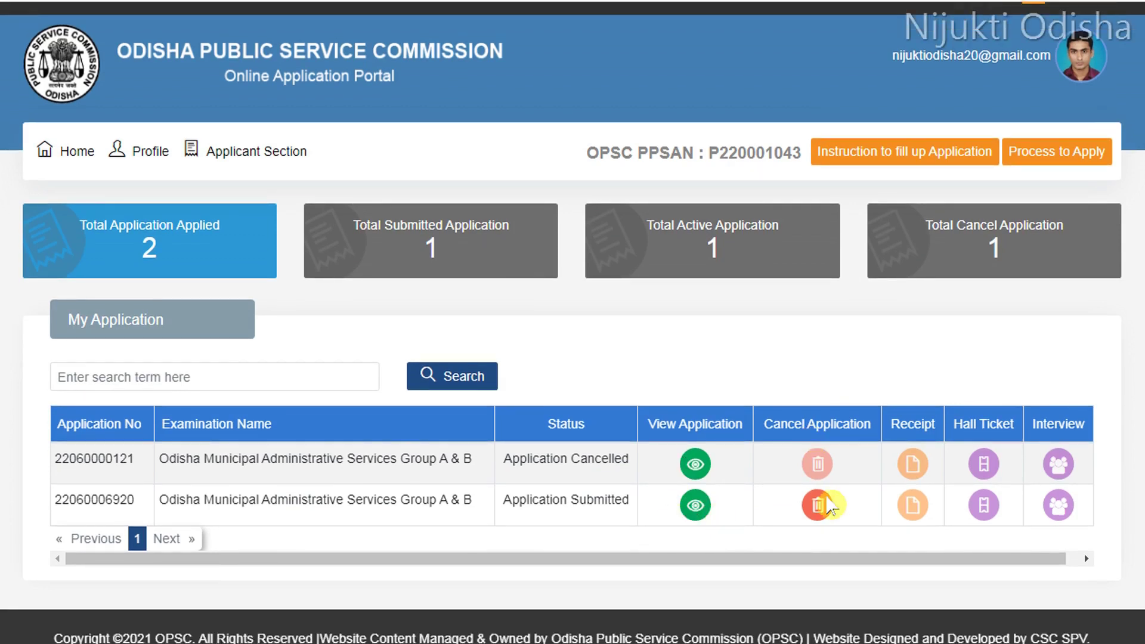
pyautogui.scroll(1, 1026, 411)
pyautogui.click(1026, 412)
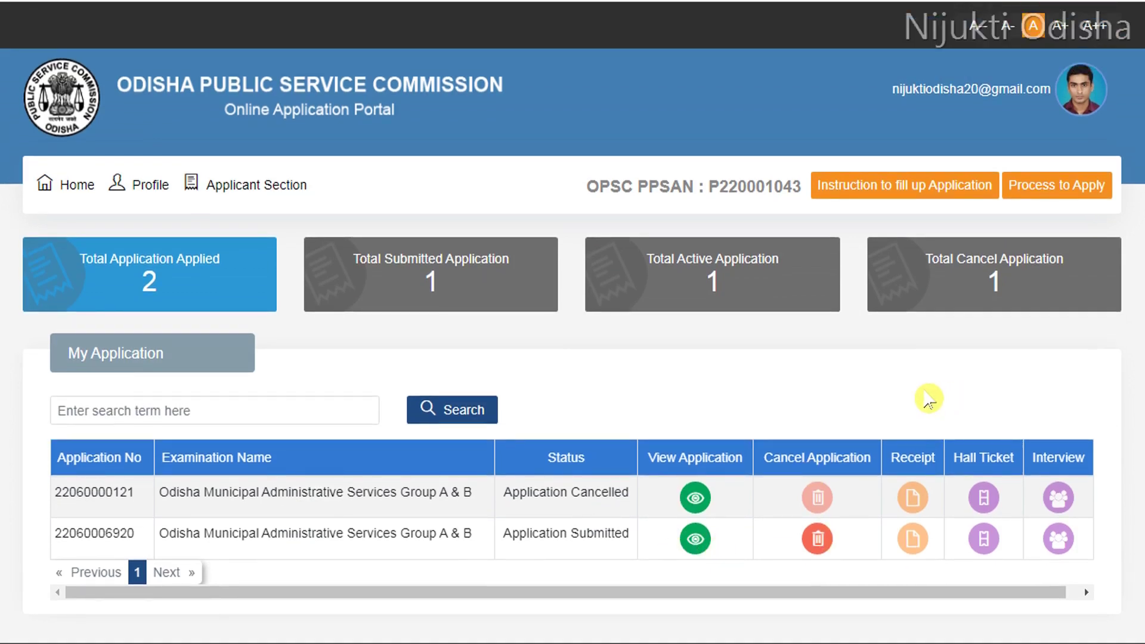
pyautogui.scroll(-2, 656, 489)
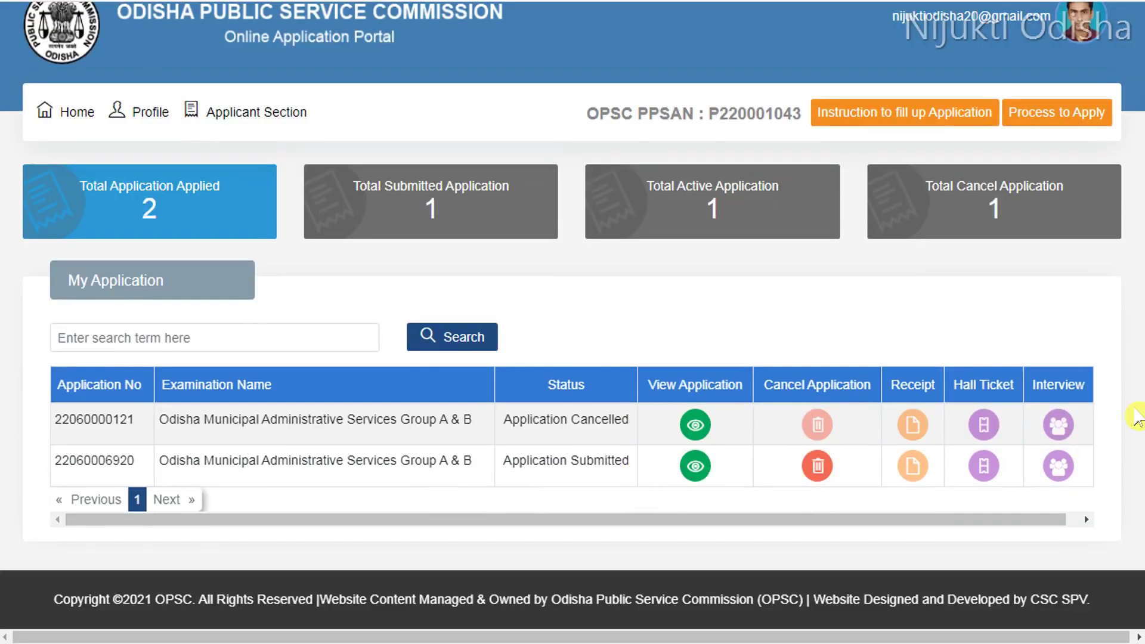
pyautogui.scroll(2, 525, 468)
pyautogui.scroll(-2, 525, 468)
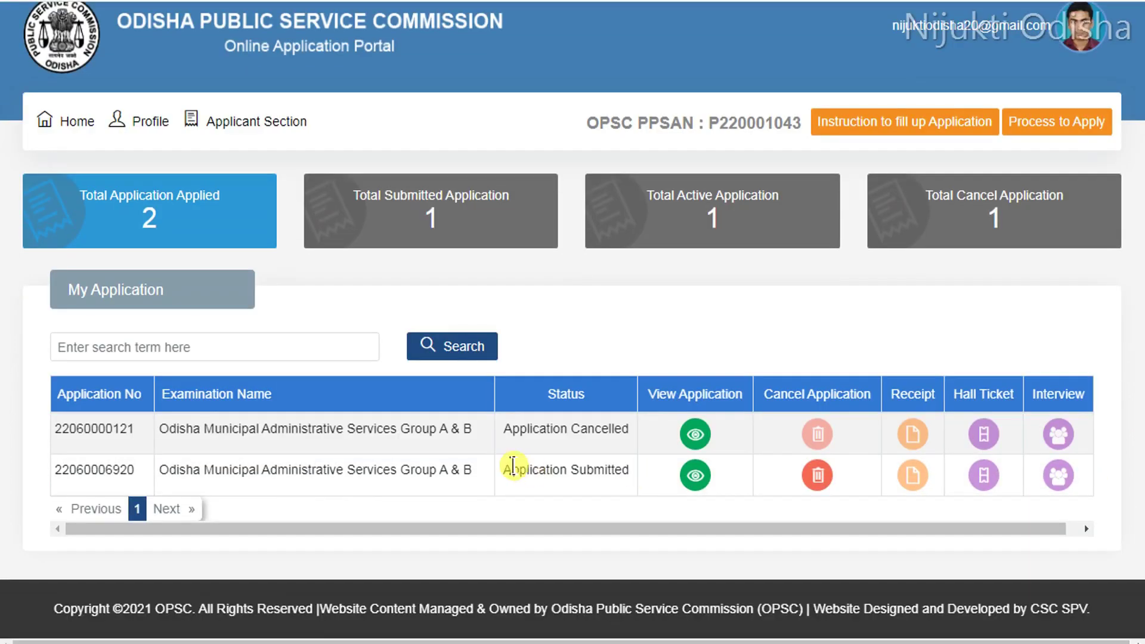